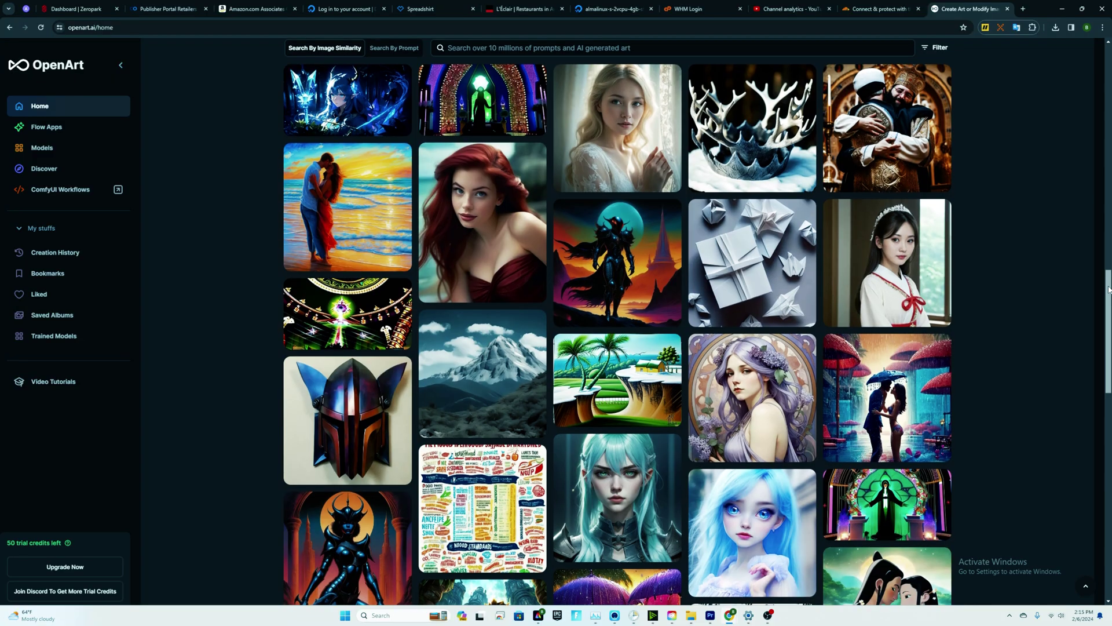
Step: Search the Windows downloads page for 3.10.10 and highlight the 'Python 3.10.10 - Feb. 8, 2023' heading
scroll(617, 321, "down", 2)
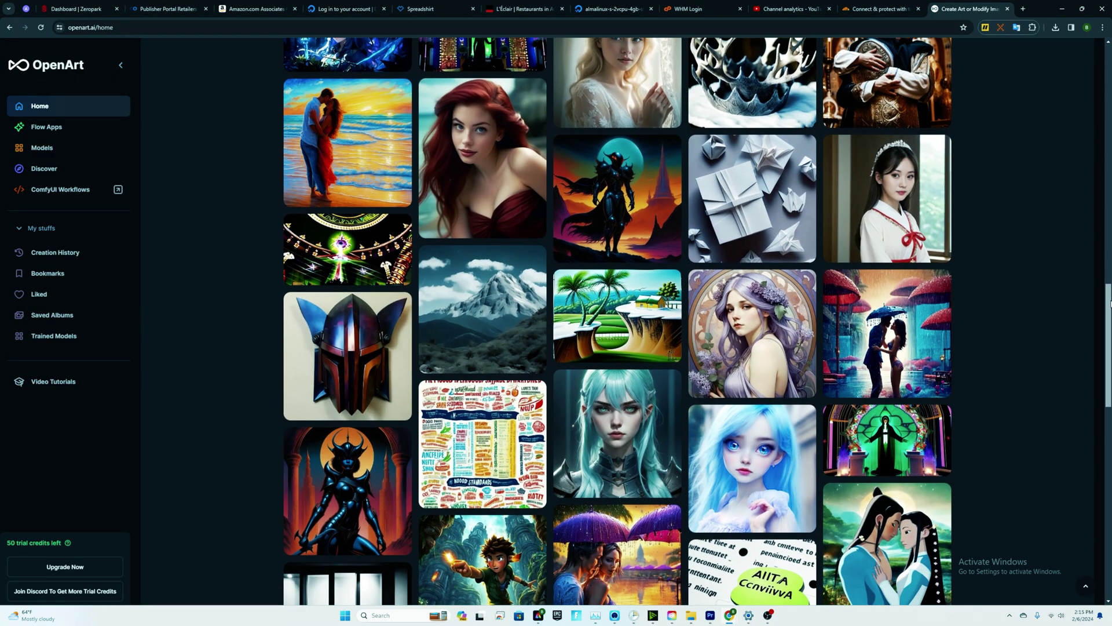
left_click_drag(1110, 303, 1087, 410)
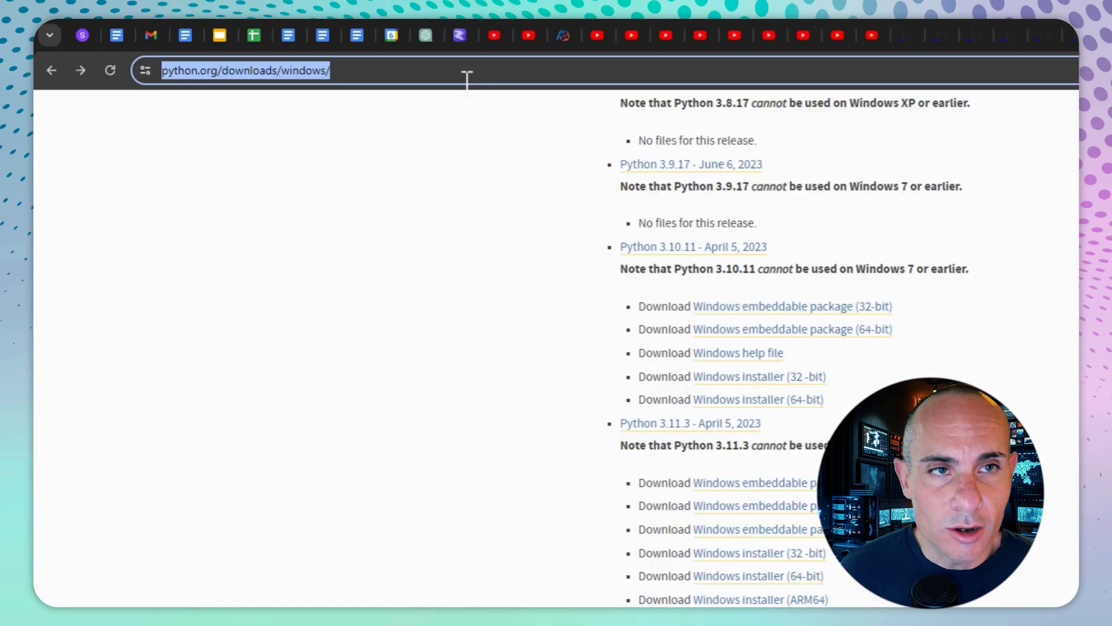
key("ctrl+f")
type("3.10.10")
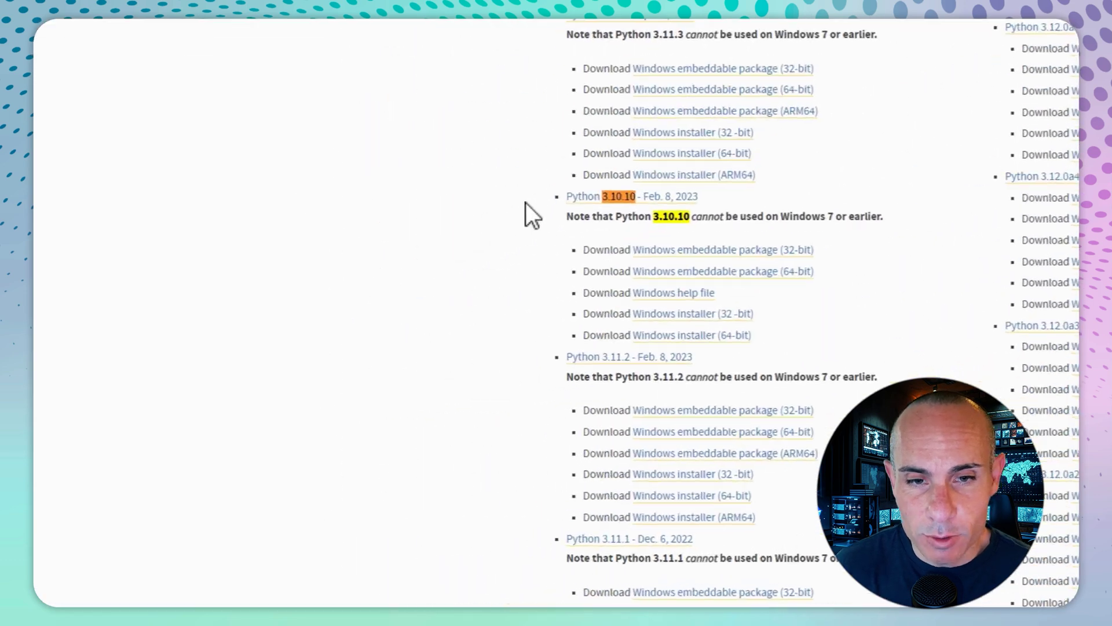
left_click_drag(585, 23, 788, 242)
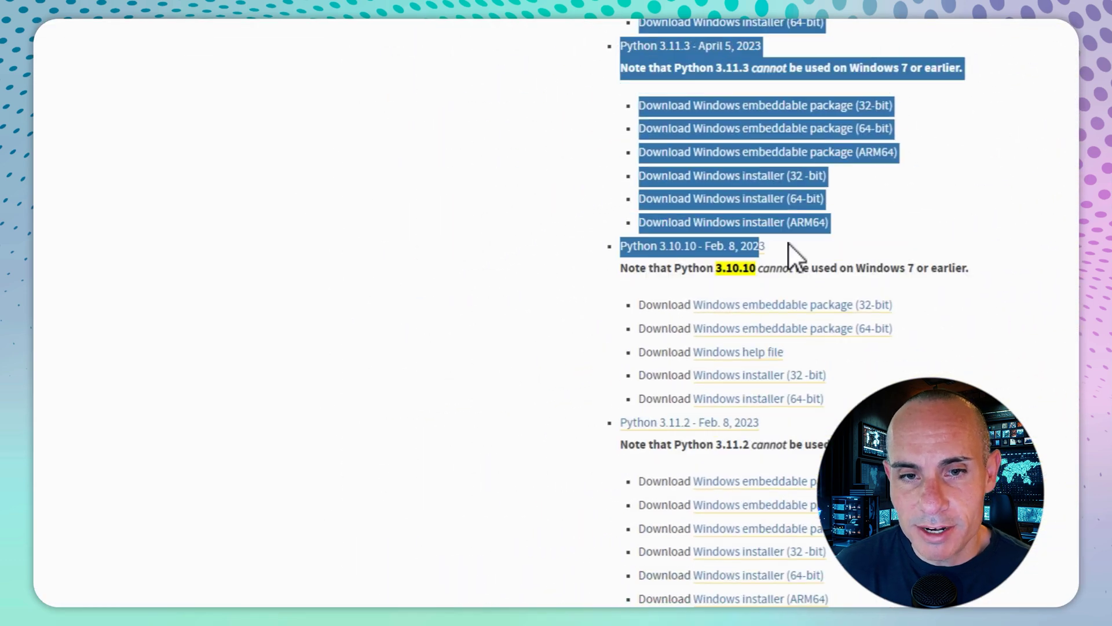
left_click(787, 249)
left_click_drag(619, 246, 766, 246)
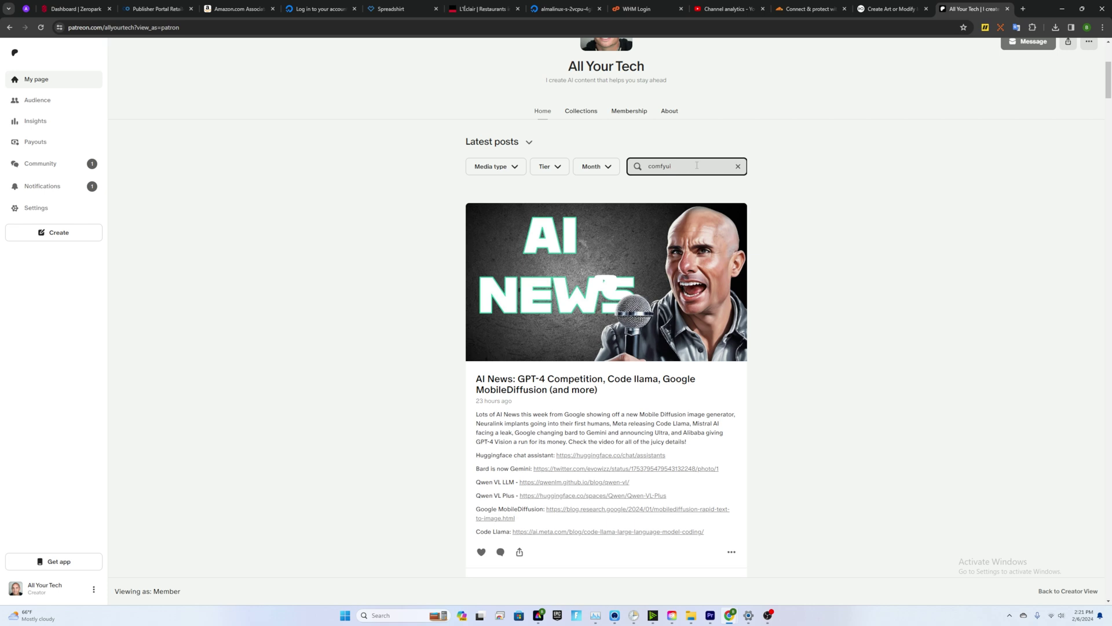
Step: Filter the creator's posts by 'comfyui' and open the 'One Click Installer for Comfy UI' post
key("Return")
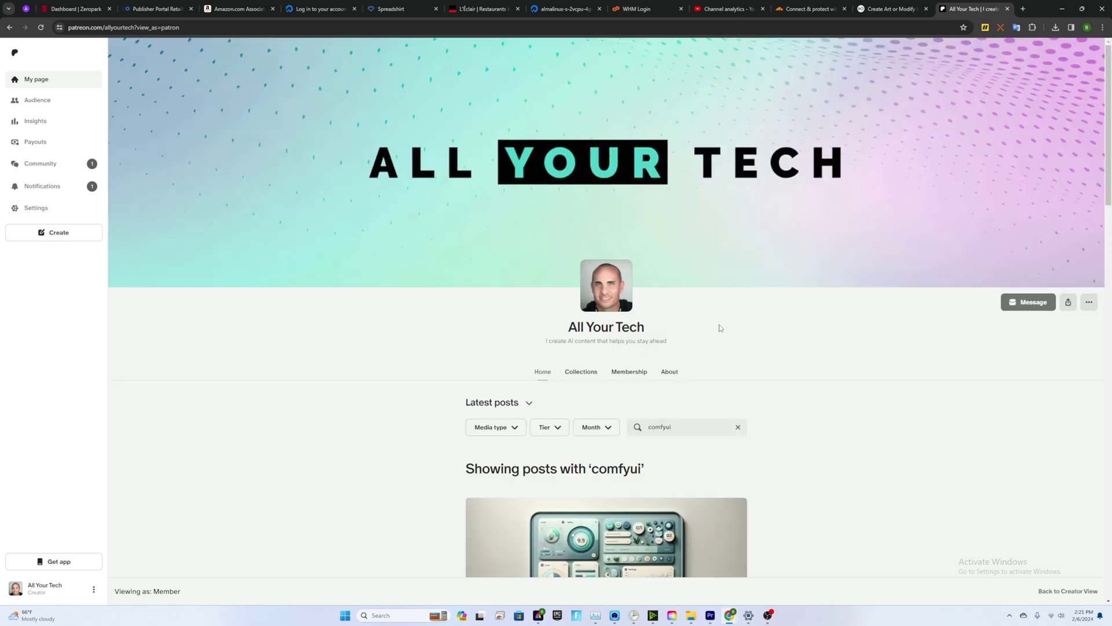
scroll(720, 328, "down", 5)
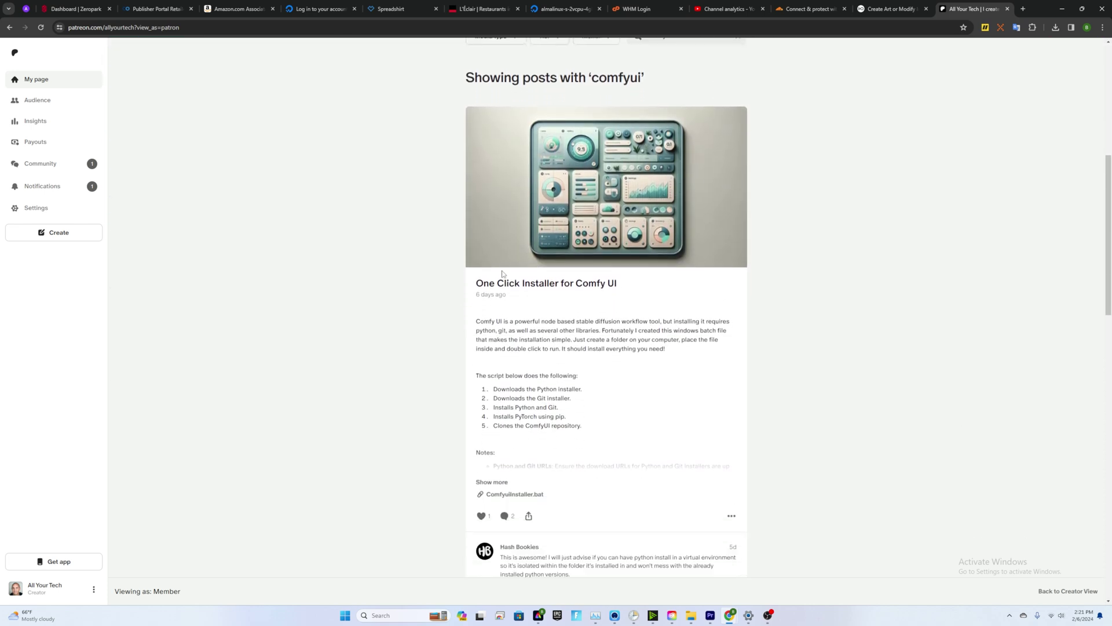
left_click(559, 287)
scroll(560, 285, "down", 2)
scroll(559, 285, "down", 2)
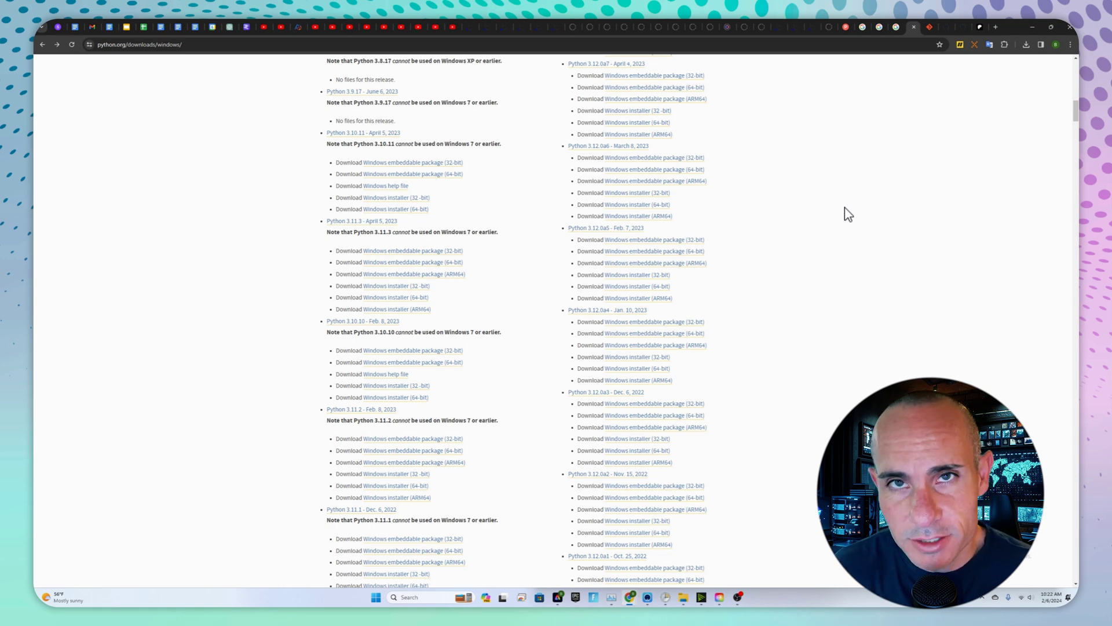
Step: Run python-3.10.10-amd64.exe and modify the installation to add Python to environment variables
left_click(1026, 44)
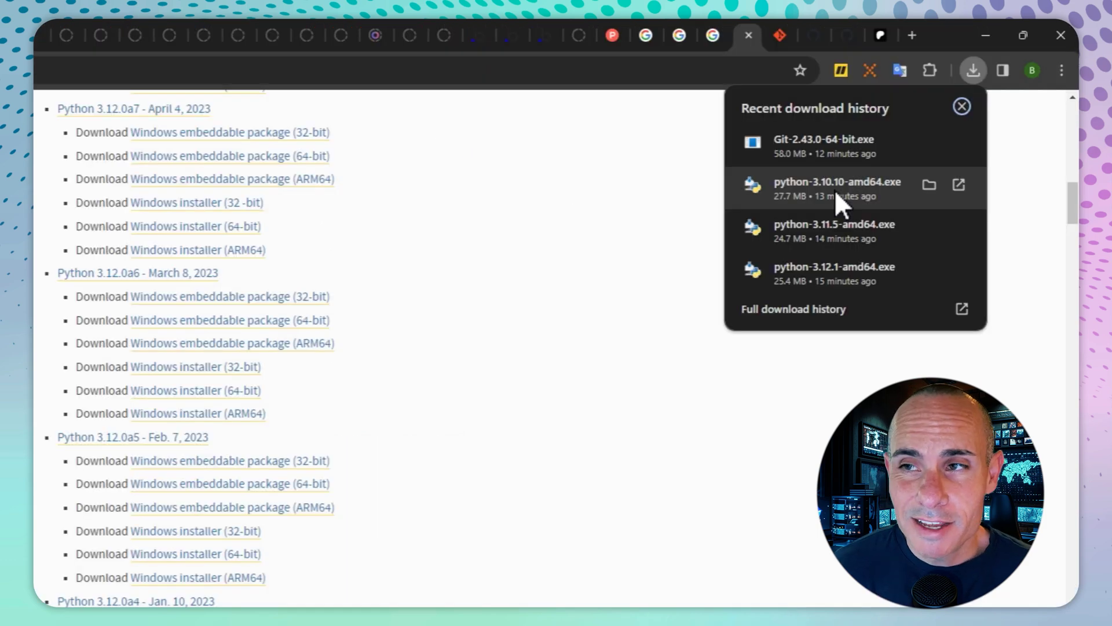
left_click(836, 189)
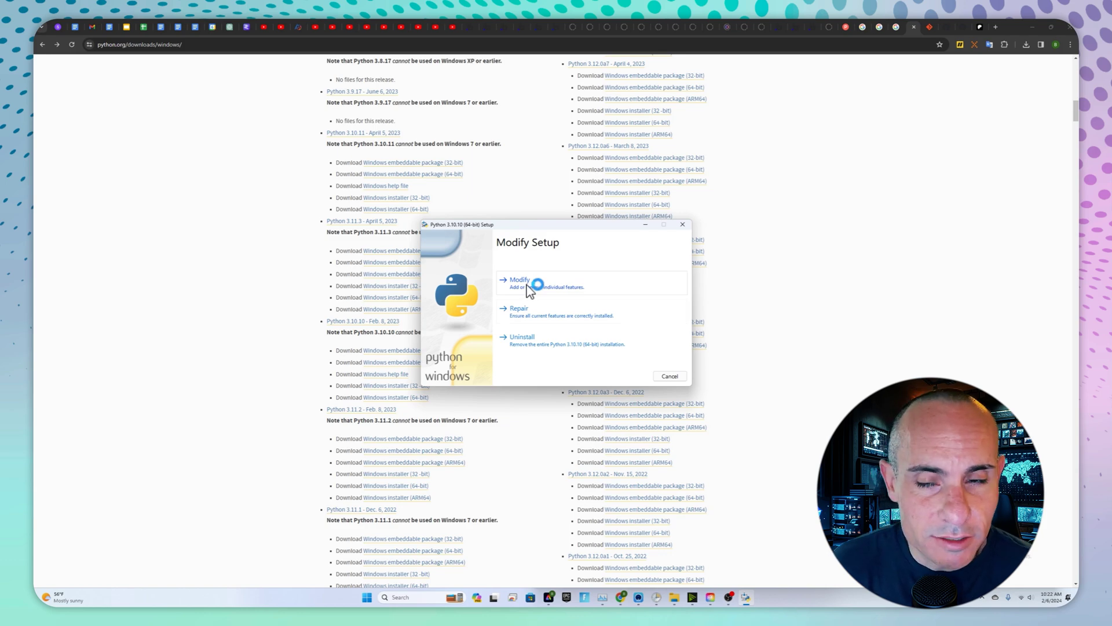
left_click(528, 288)
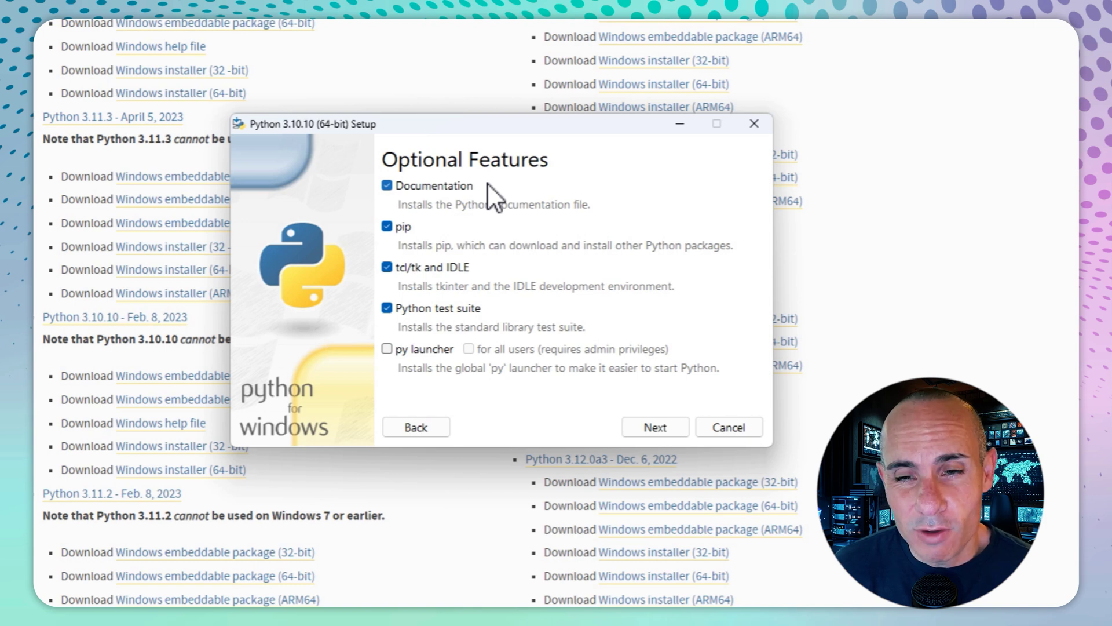
left_click(655, 427)
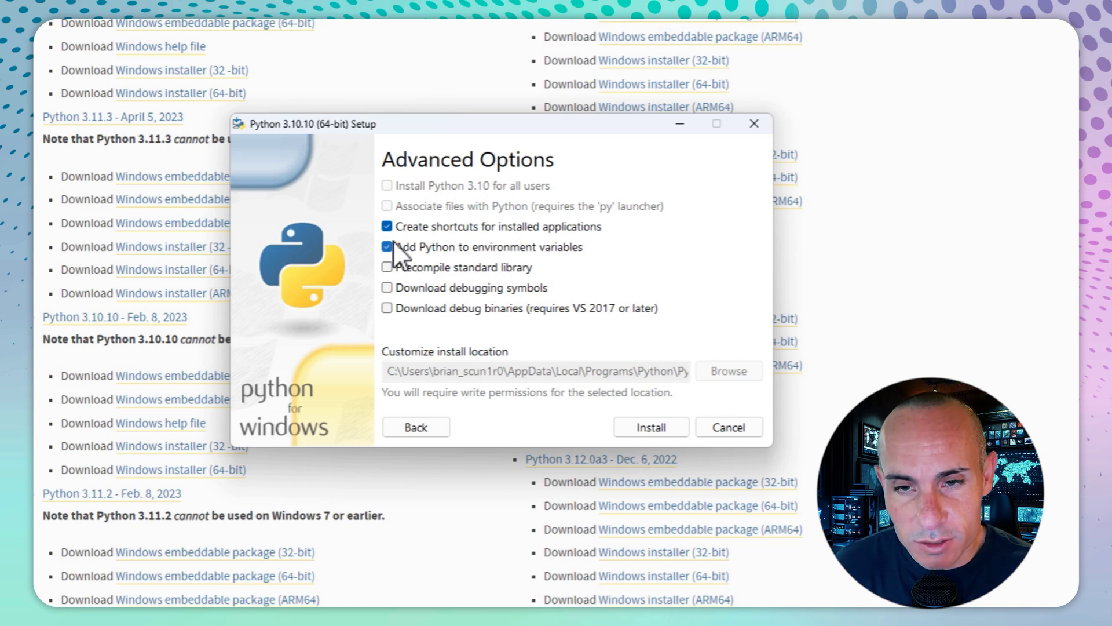
left_click(650, 427)
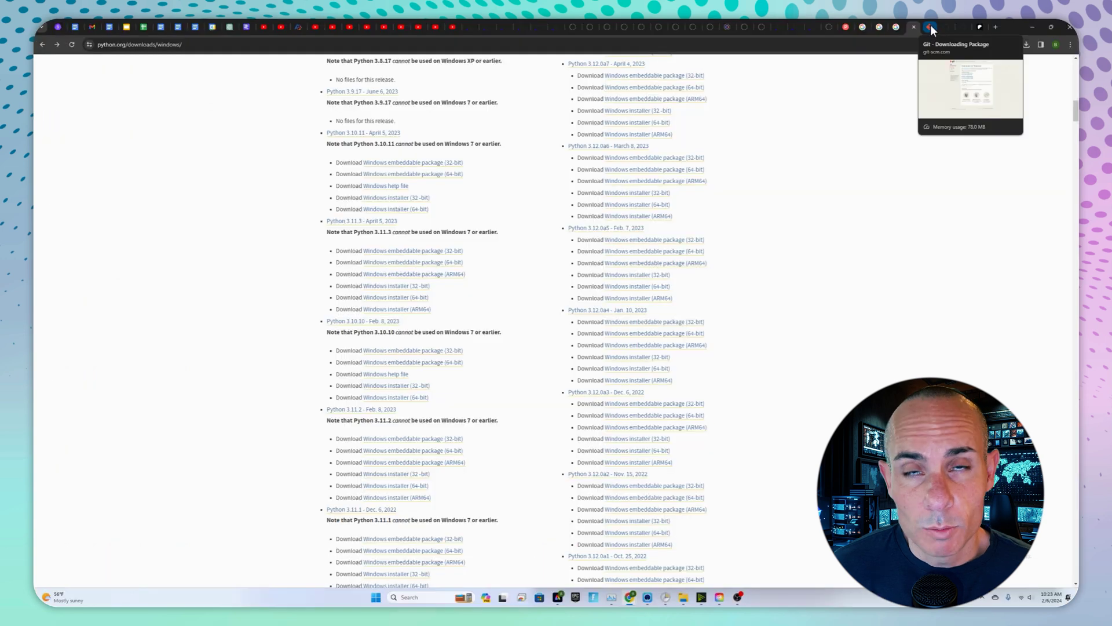
left_click(930, 25)
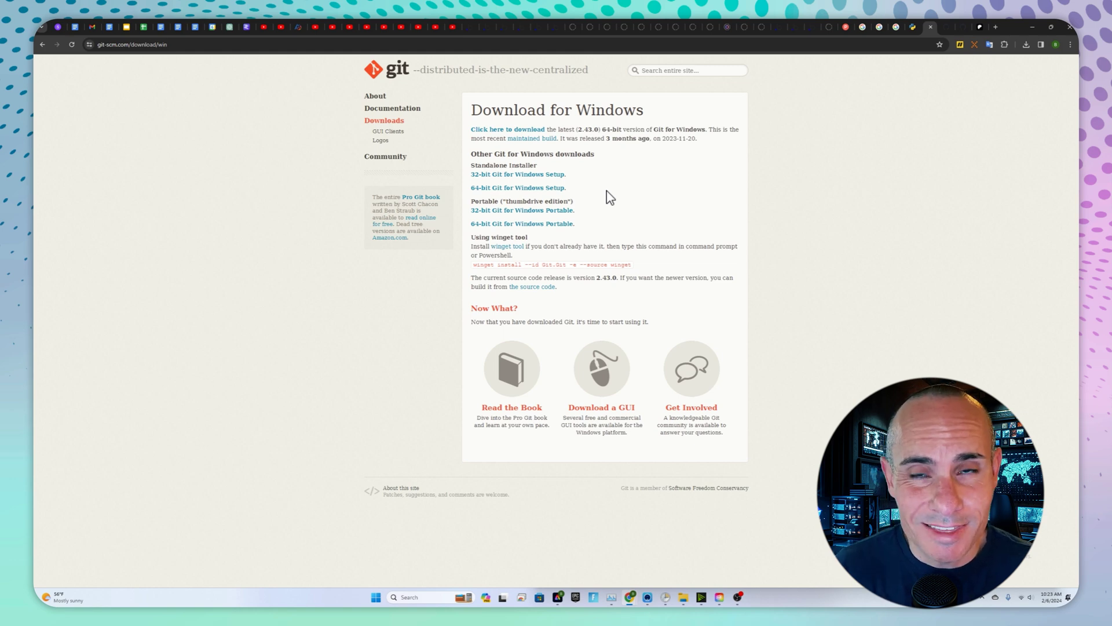
Step: Download the 64-bit Git for Windows 2.43.0 setup and find it in the download history
key("ctrl+l")
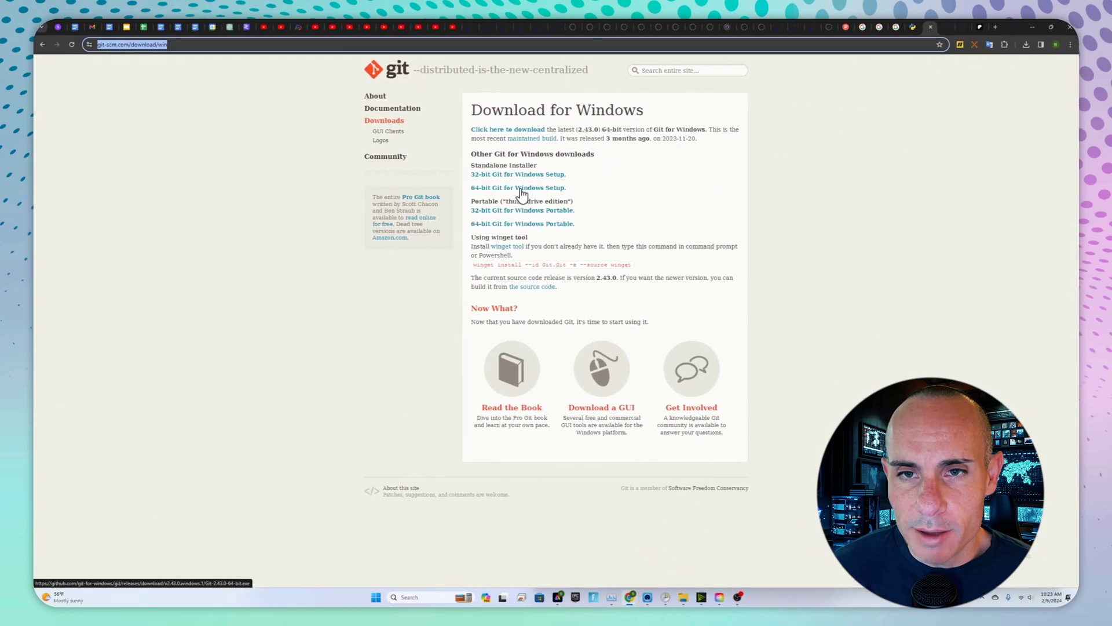
left_click(521, 194)
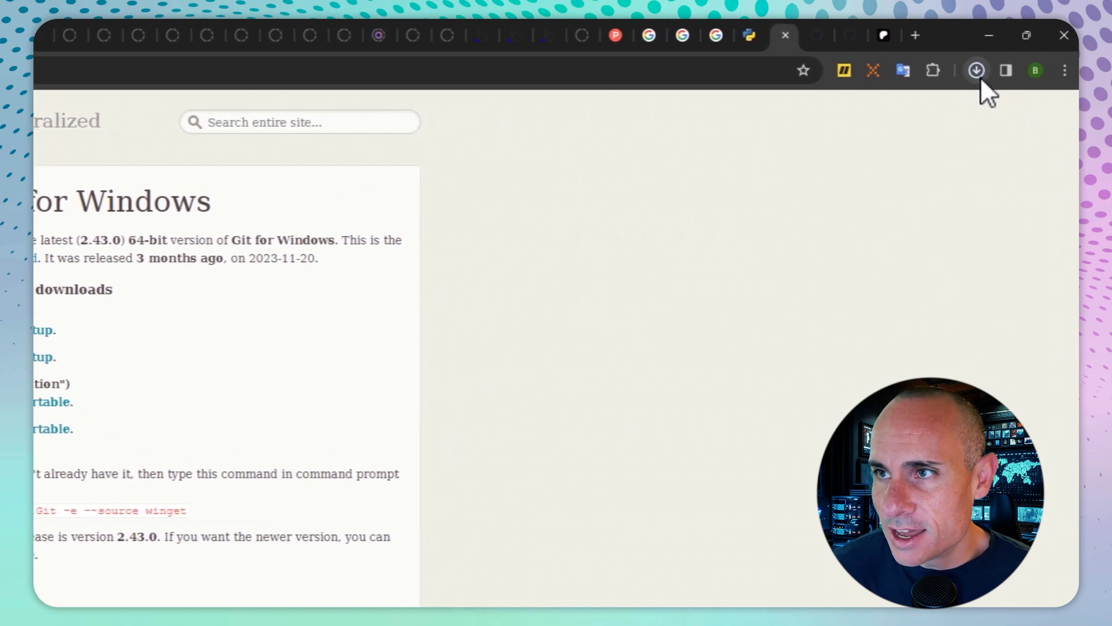
left_click(974, 71)
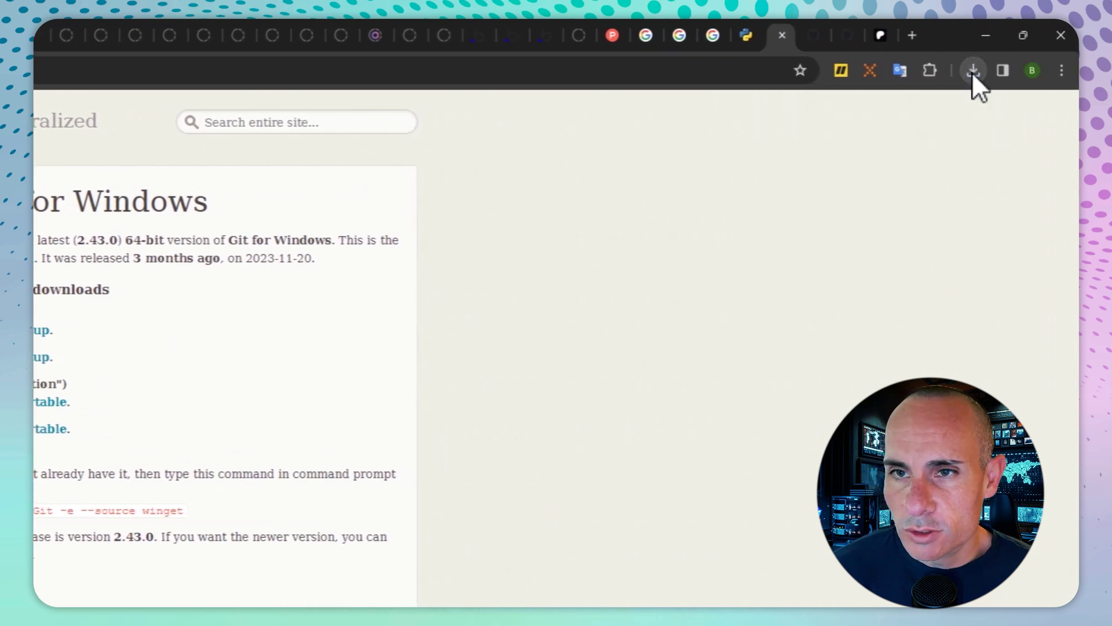
left_click(972, 72)
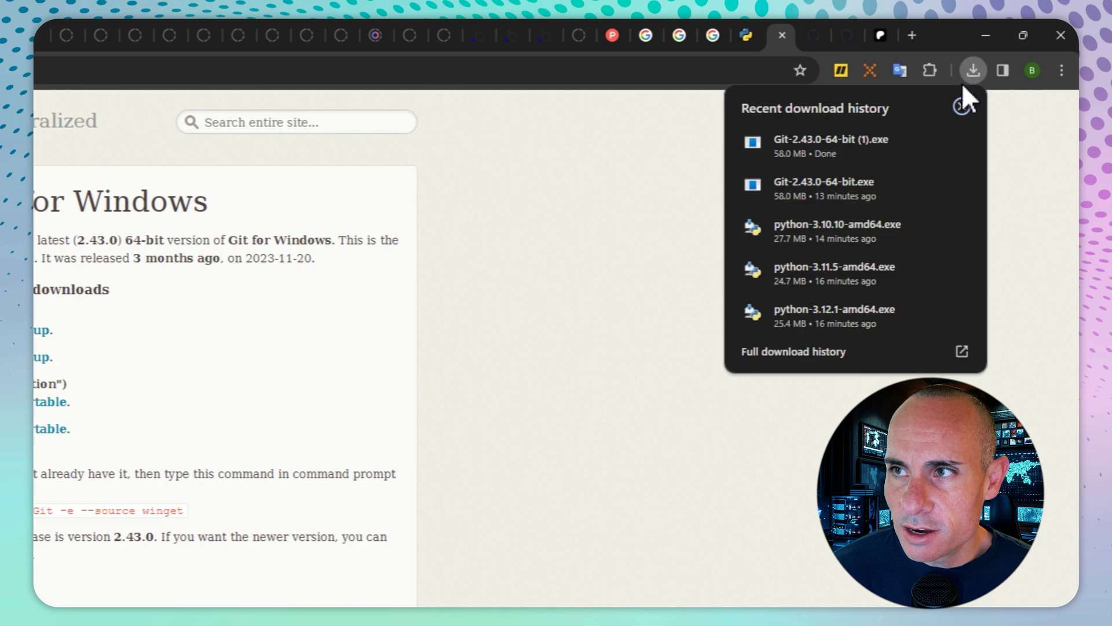
Step: Install Git 2.43.0 keeping every default wizard setting, then finish the setup
left_click(824, 191)
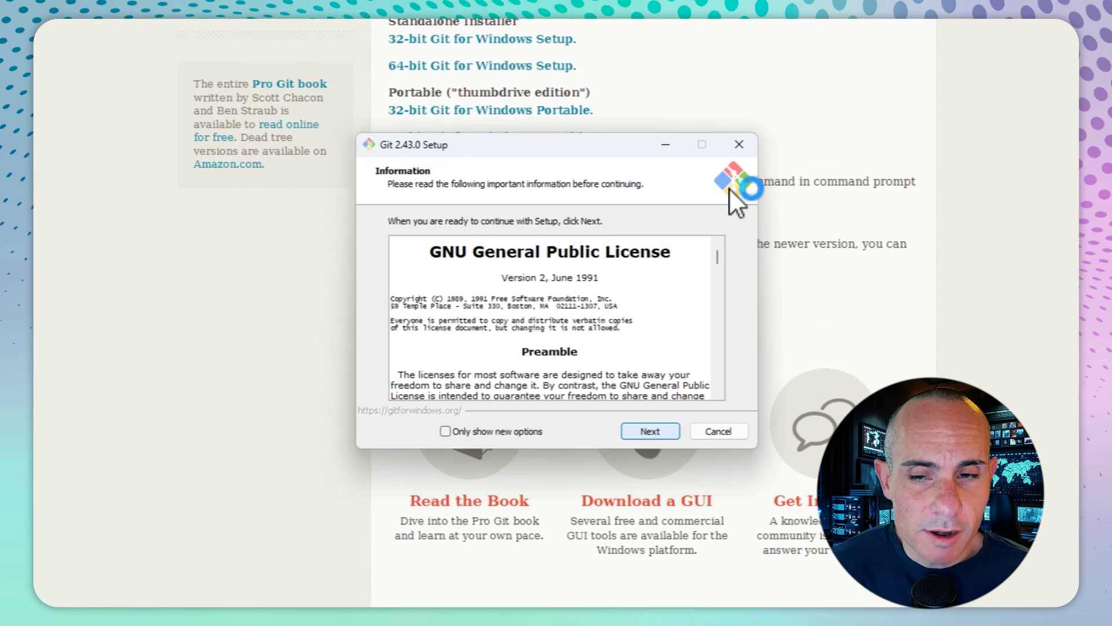
key("Return")
key("Return")
key("Return")
key("Return")
key("Return")
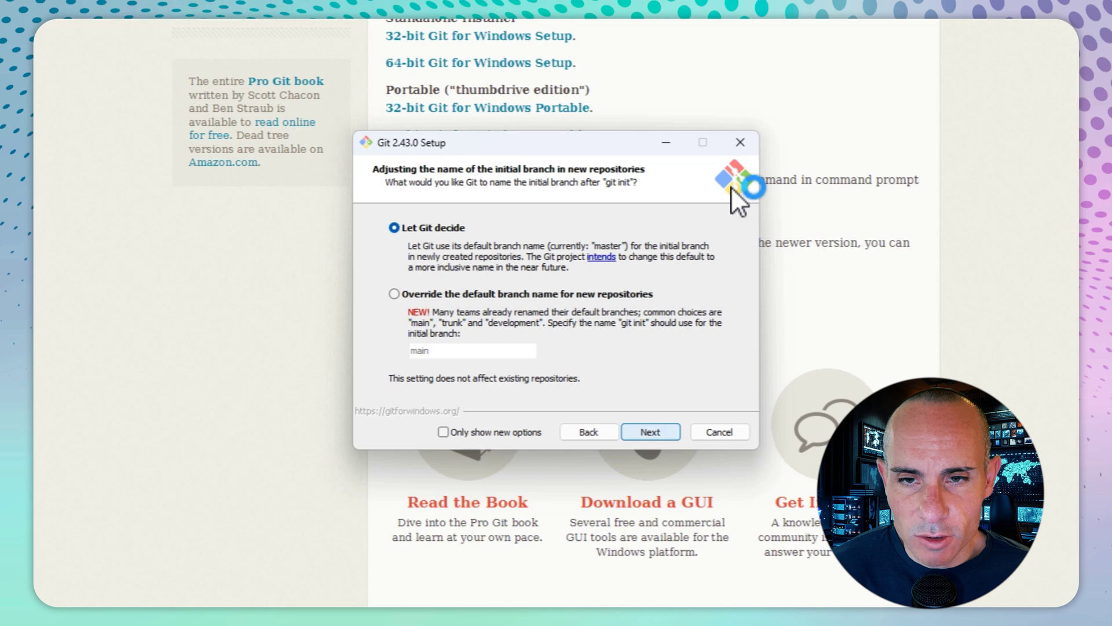
key("Return")
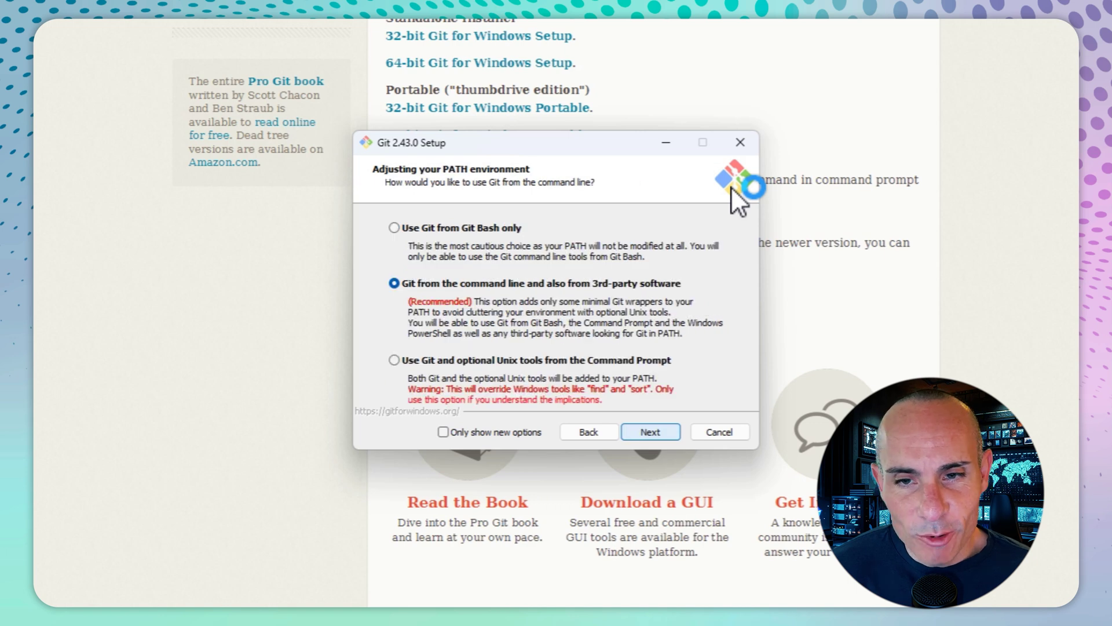
key("Return")
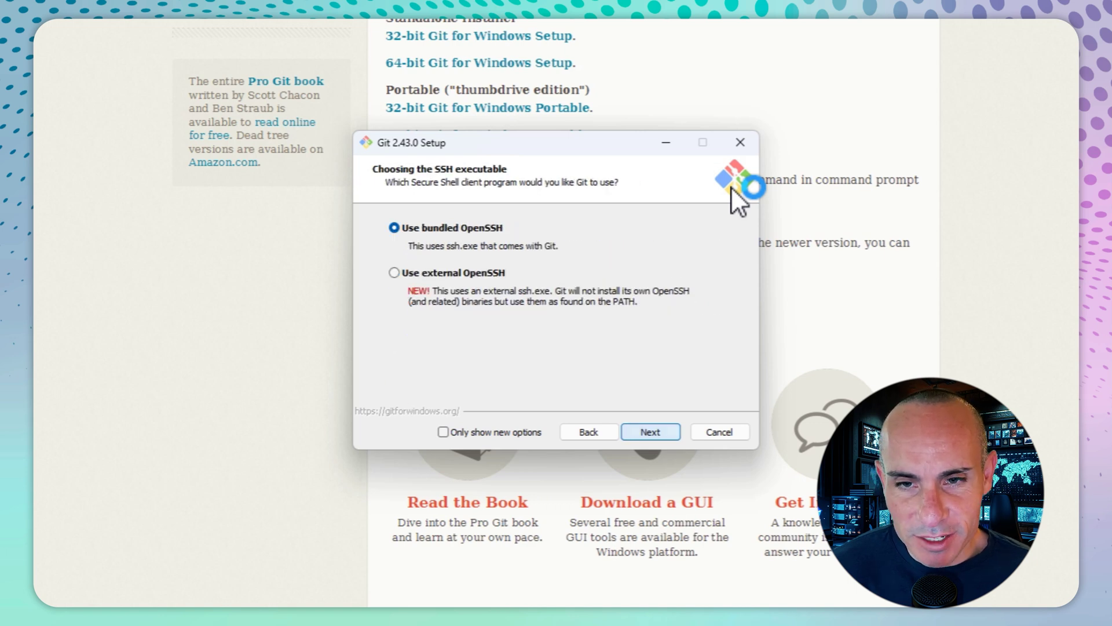
key("Return")
key("Return")
key("Return")
key("Return")
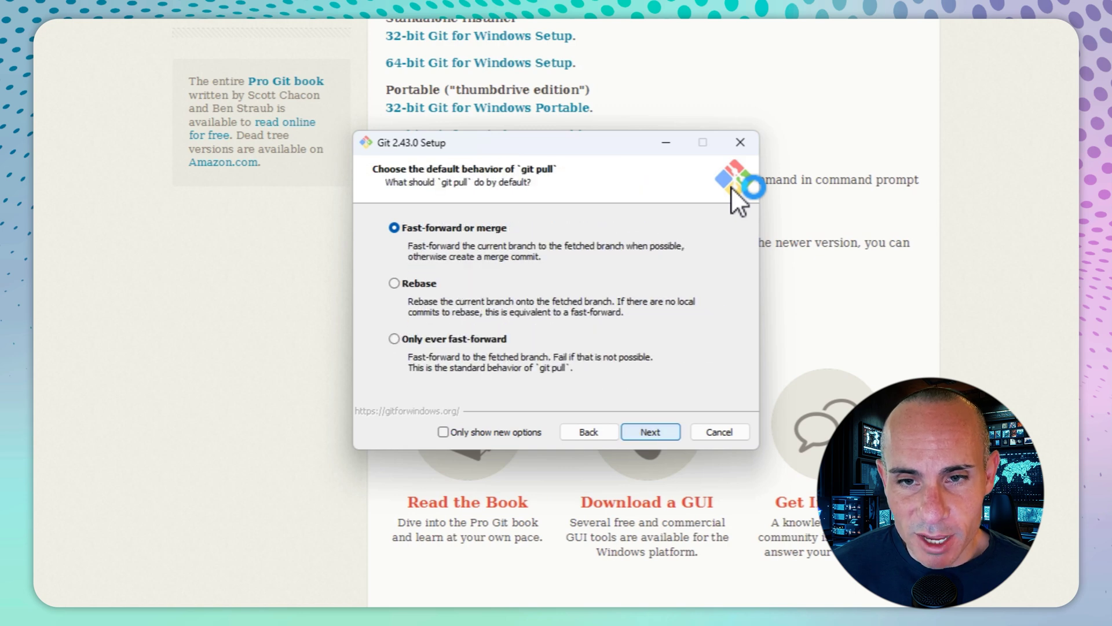
key("Return")
key("Return")
key("Return")
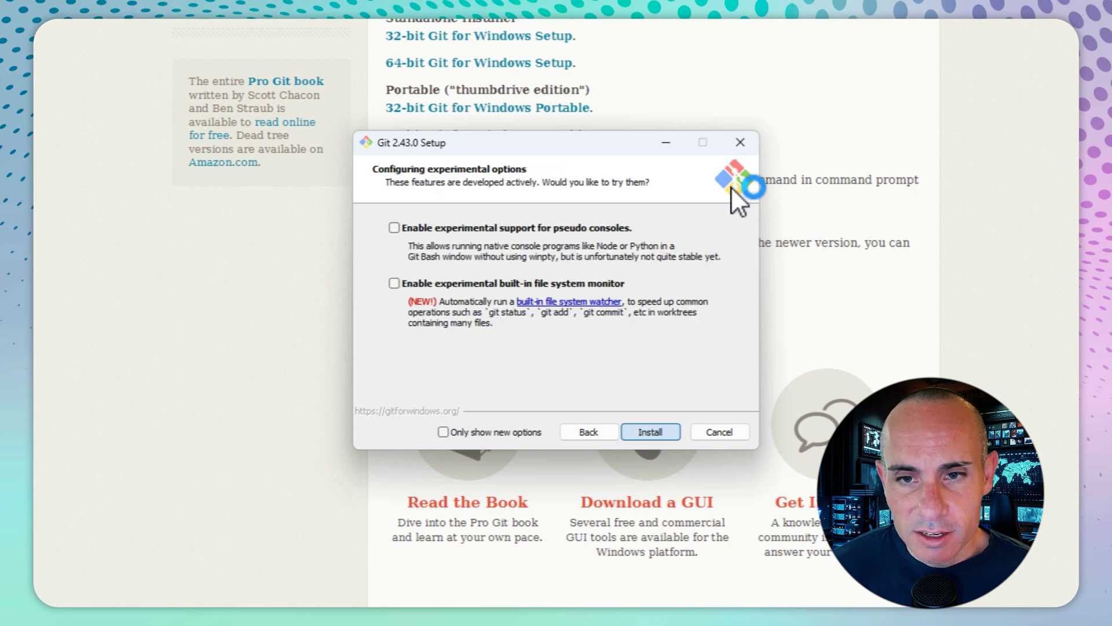
key("Return")
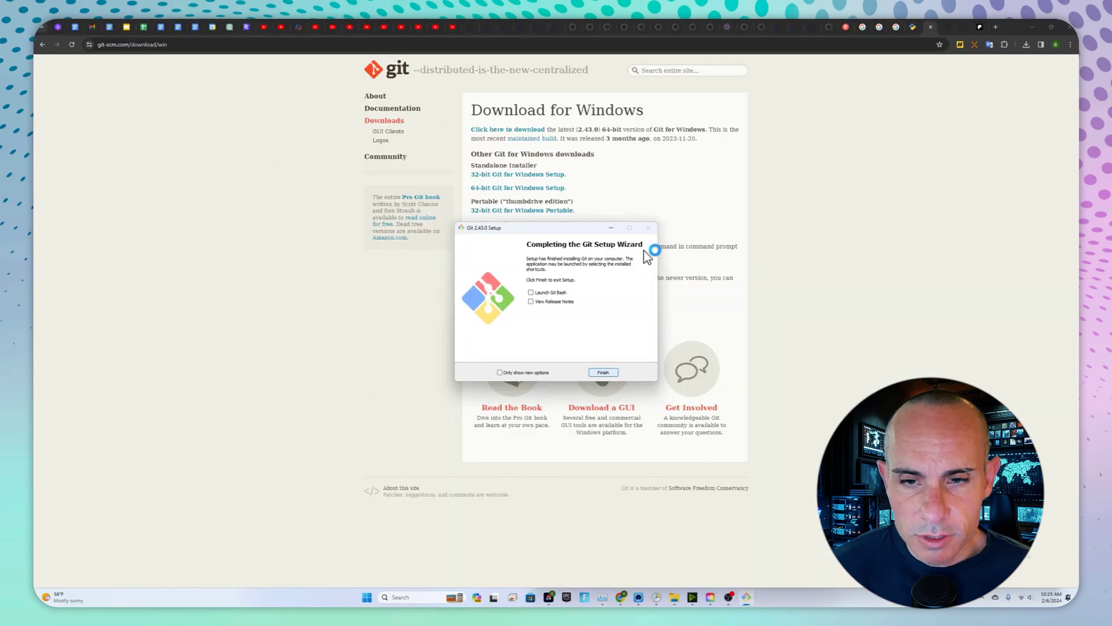
left_click(603, 372)
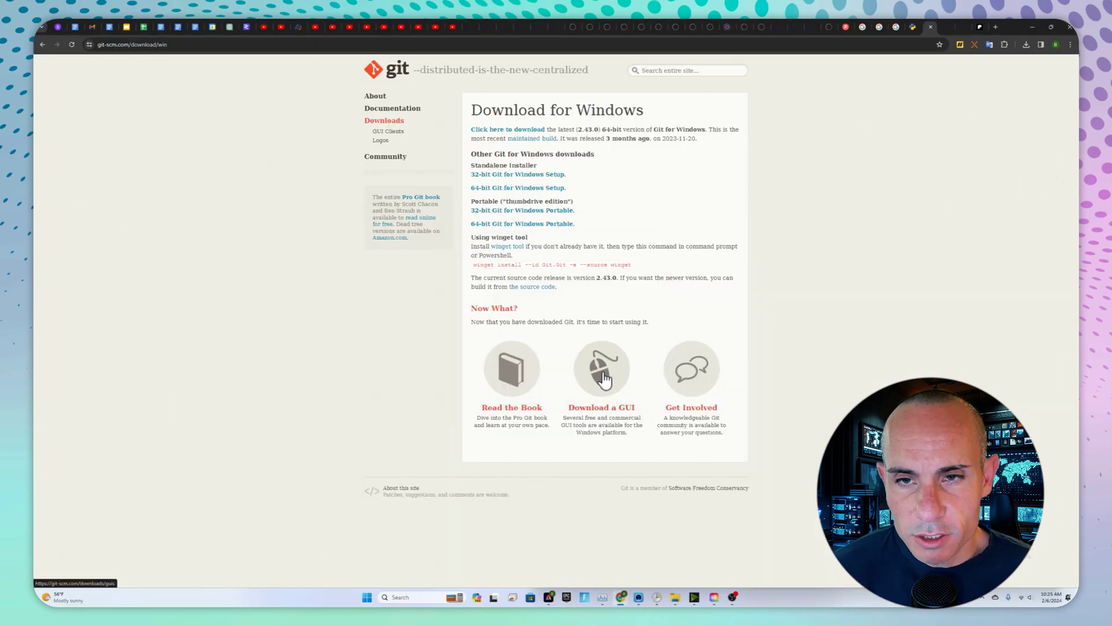
Step: Download new_ComfyUI_windows_portable_cu121_or_cpu.7z via the README's 'Direct link to download'
left_click(947, 26)
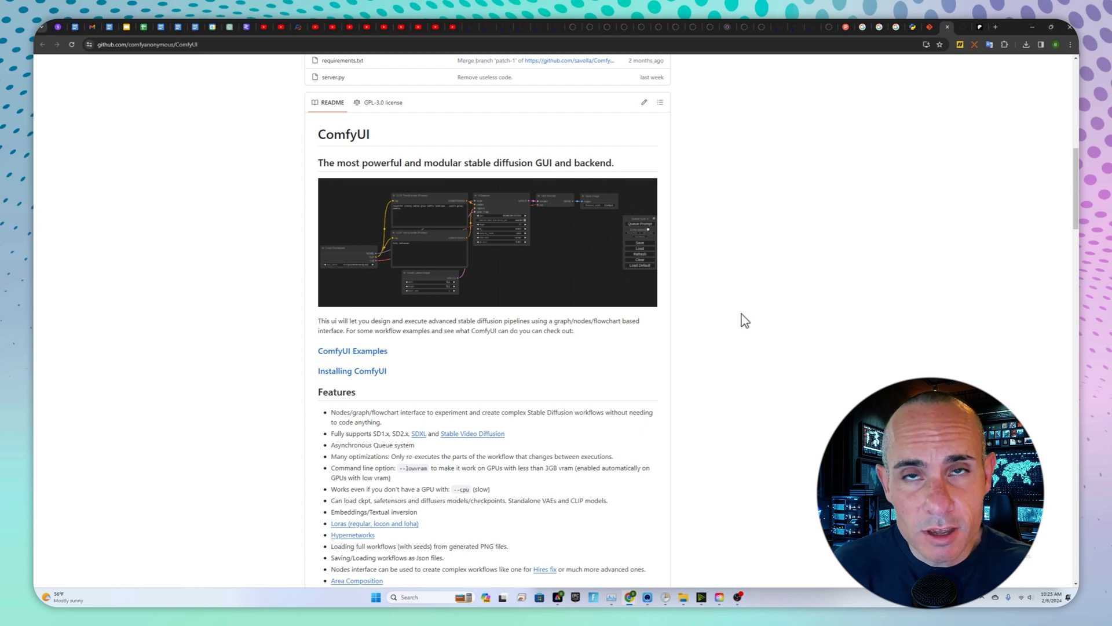
scroll(516, 371, "down", 1)
left_click(243, 47)
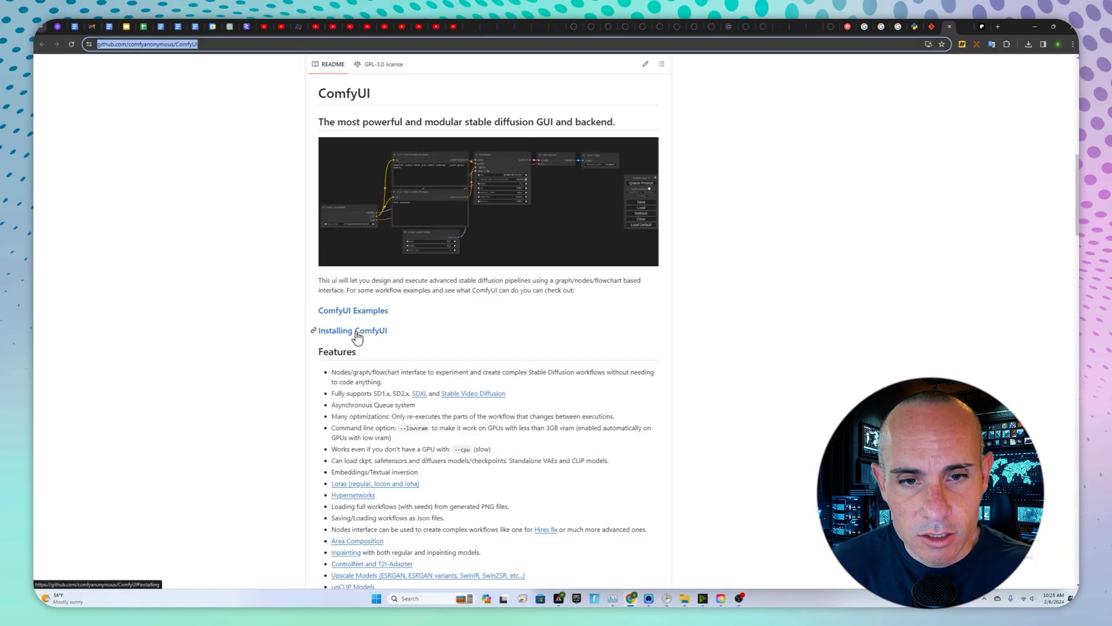
left_click(356, 336)
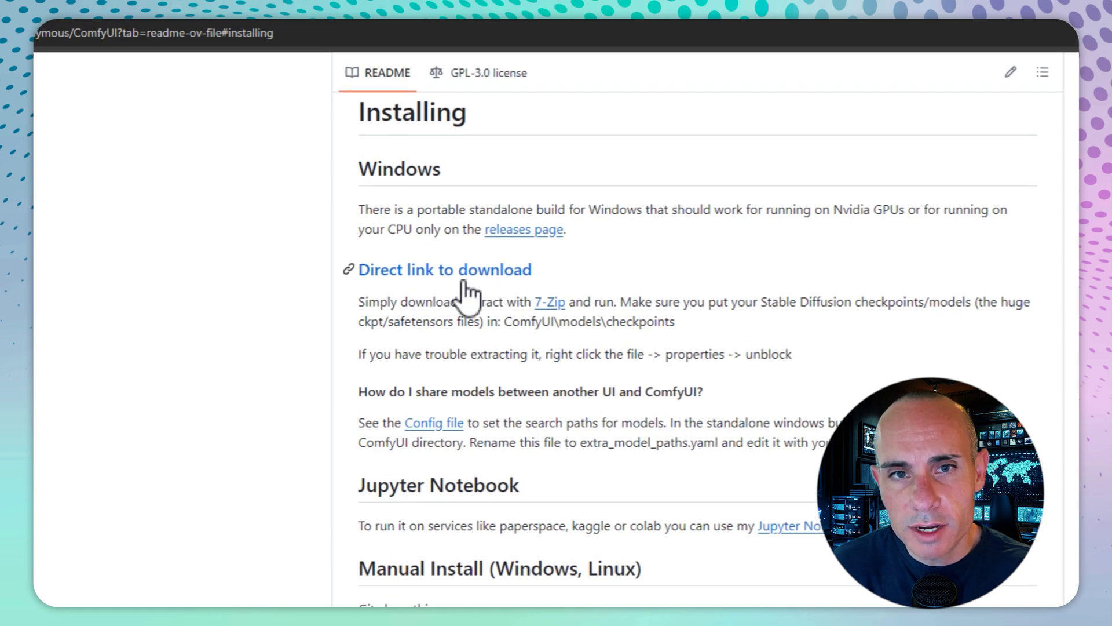
left_click(462, 274)
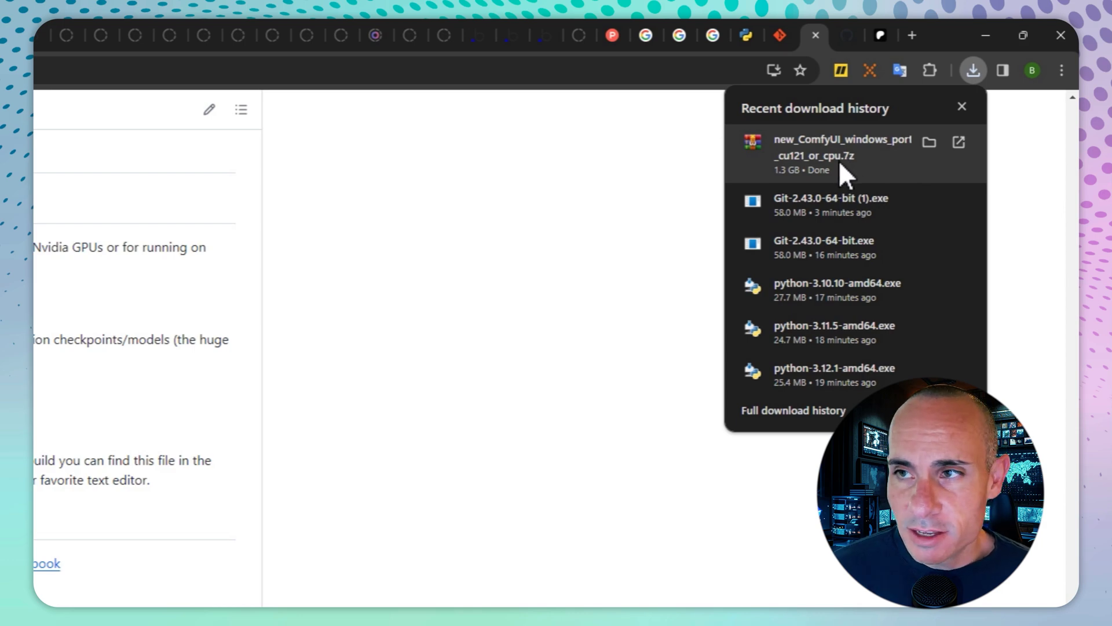
Step: Extract the portable ComfyUI .7z archive with WinRAR onto Local Disk (E:)
left_click(839, 162)
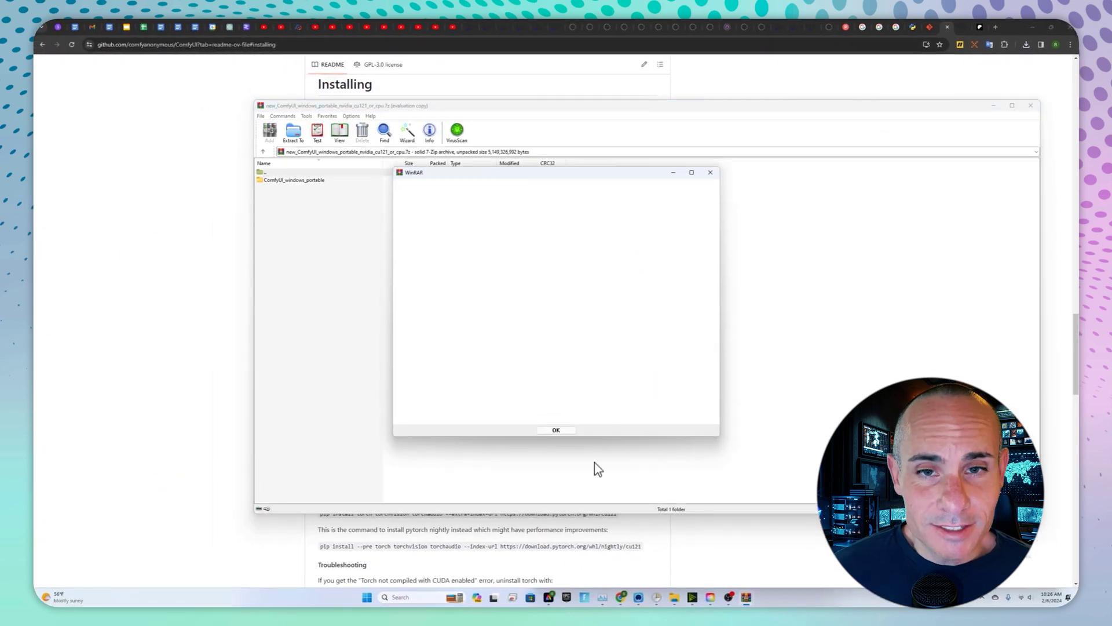
left_click(560, 429)
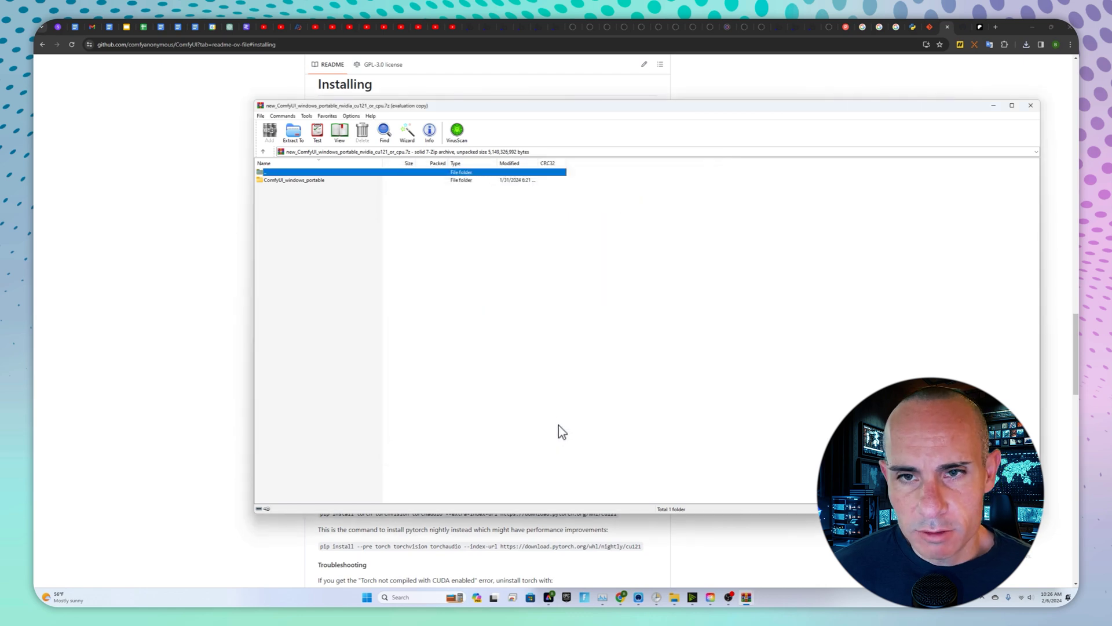
left_click(294, 134)
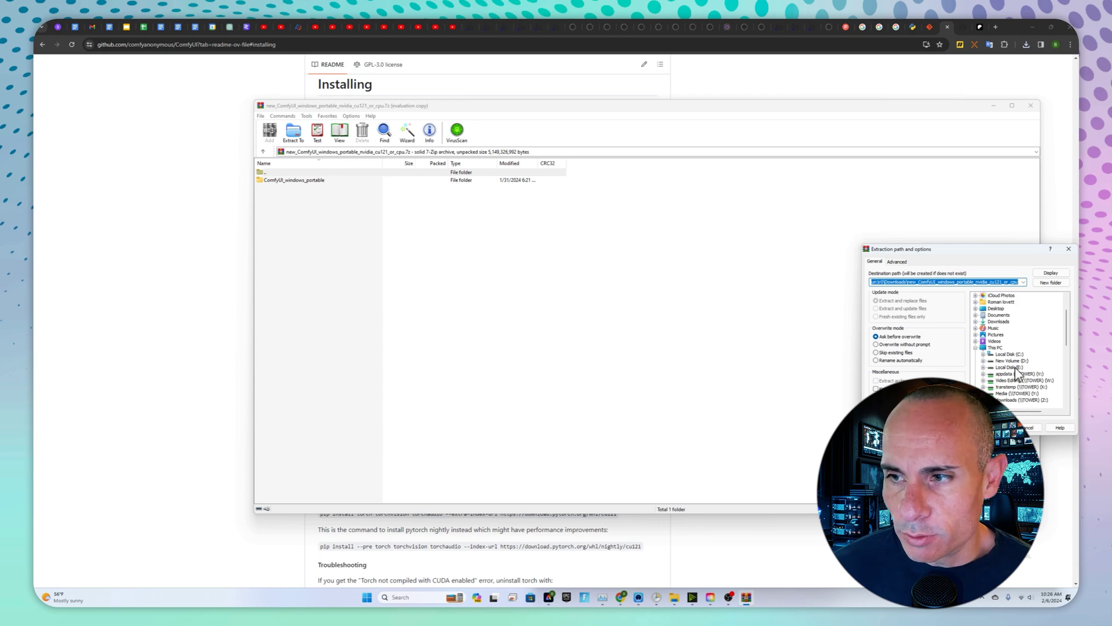
left_click(984, 367)
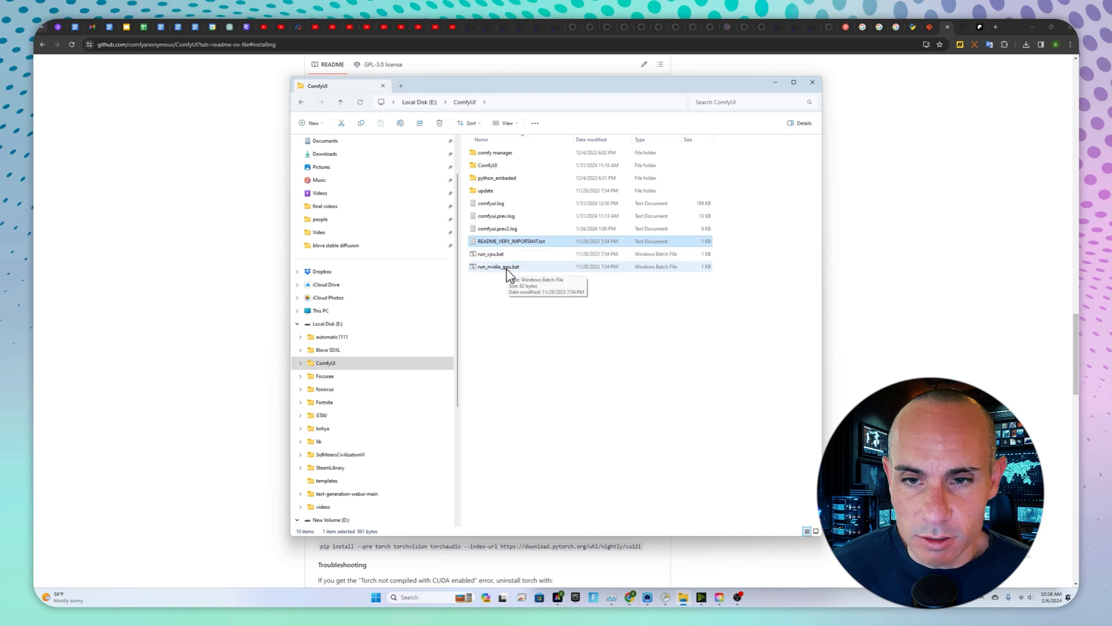
Step: Run run_nvidia_gpu.bat so ComfyUI starts at 127.0.0.1:8188
double_click(506, 267)
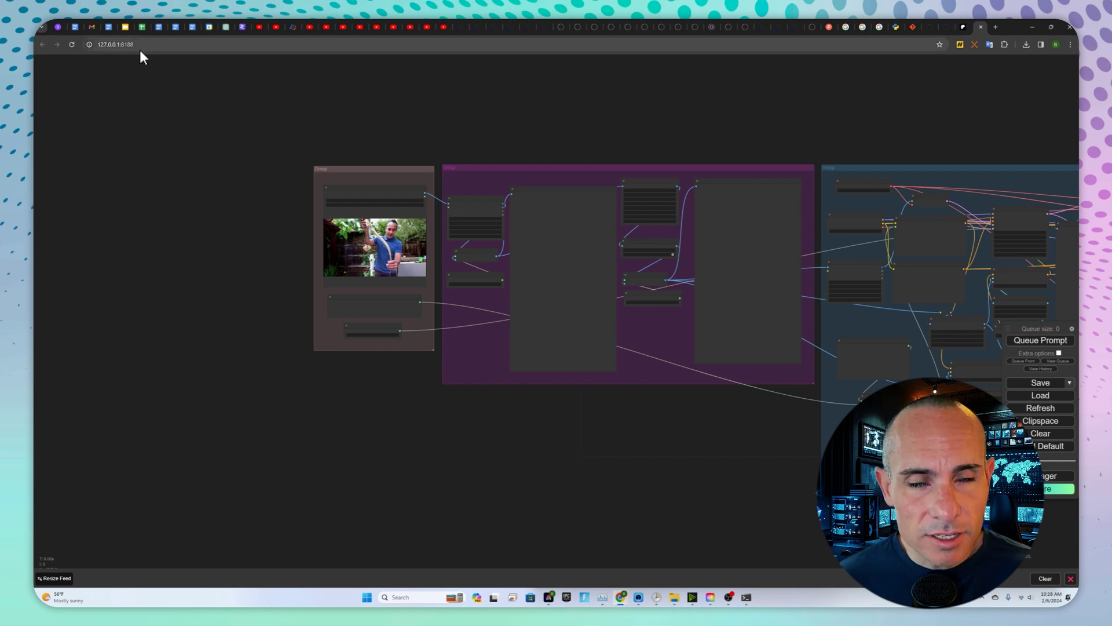
Step: Select the 127.0.0.1:8188 address, then show the Load Checkpoint ckpt_name model list
left_click(100, 44)
left_click_drag(100, 45, 154, 47)
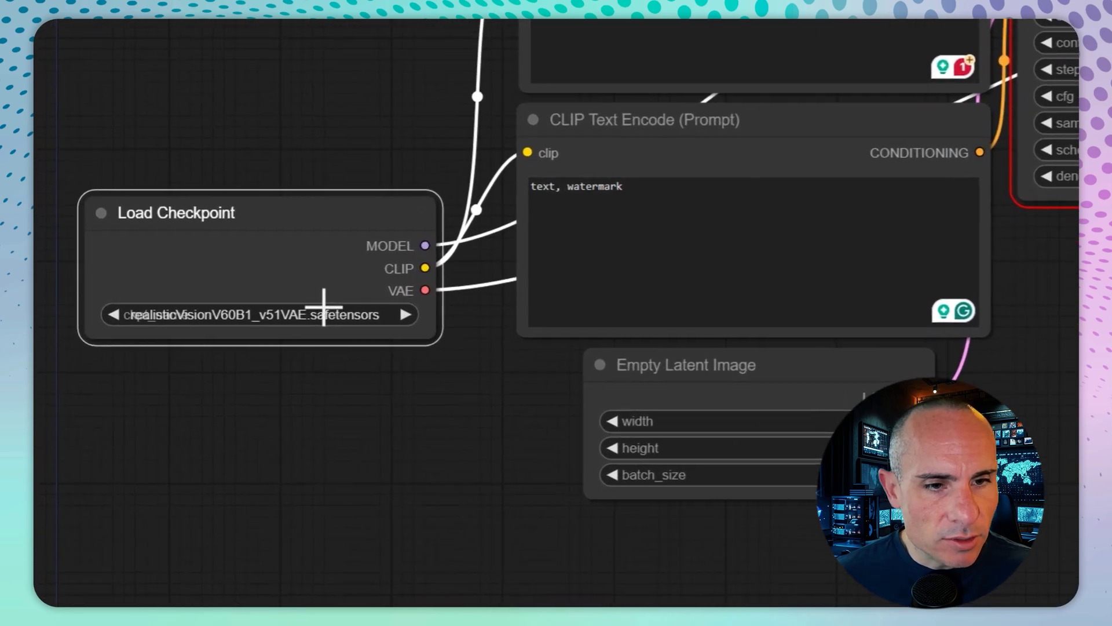
left_click(183, 358)
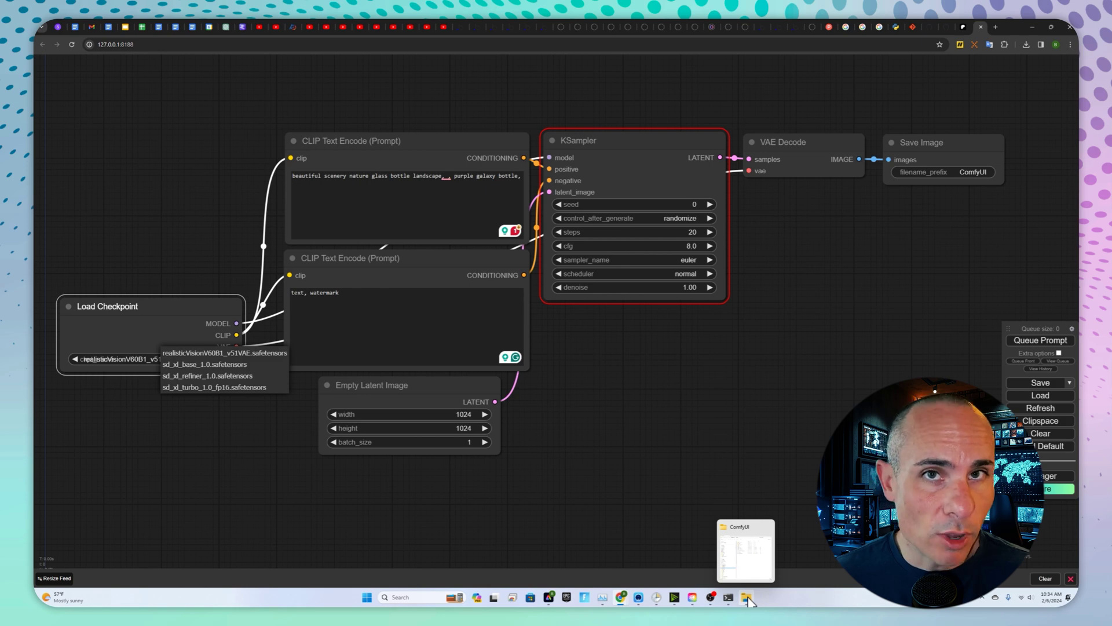
left_click(748, 600)
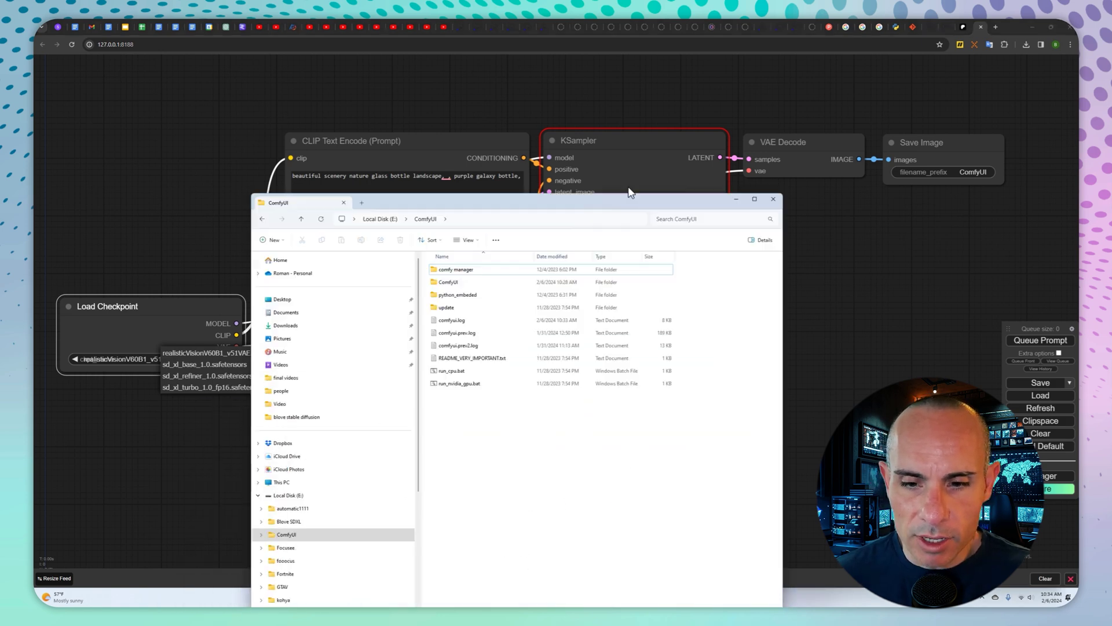
left_click_drag(630, 196, 667, 67)
double_click(482, 155)
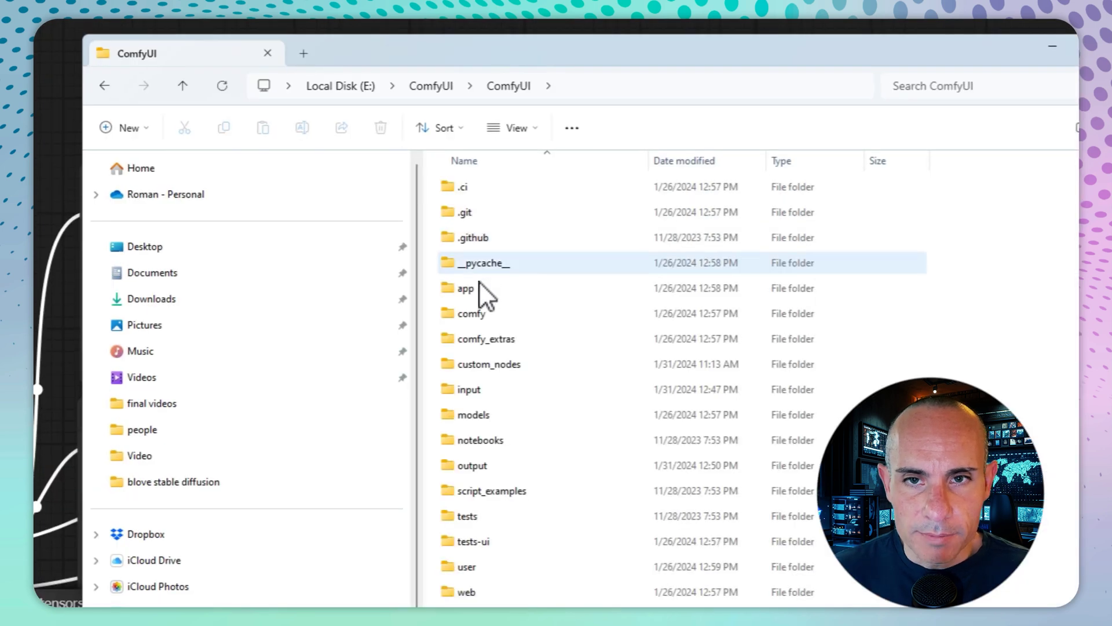
double_click(493, 417)
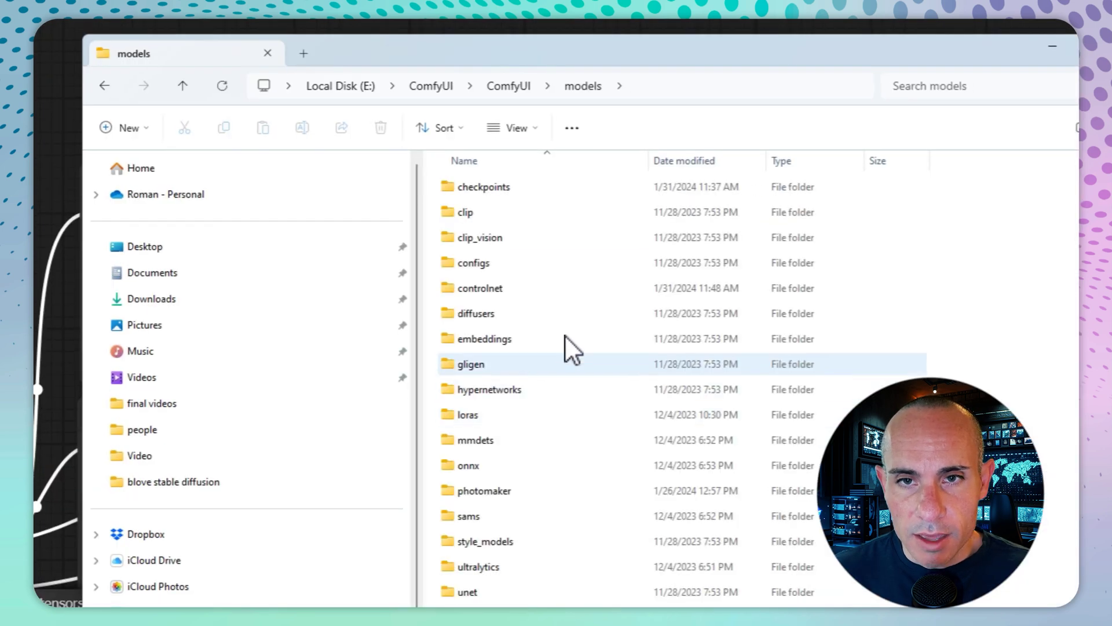
double_click(489, 188)
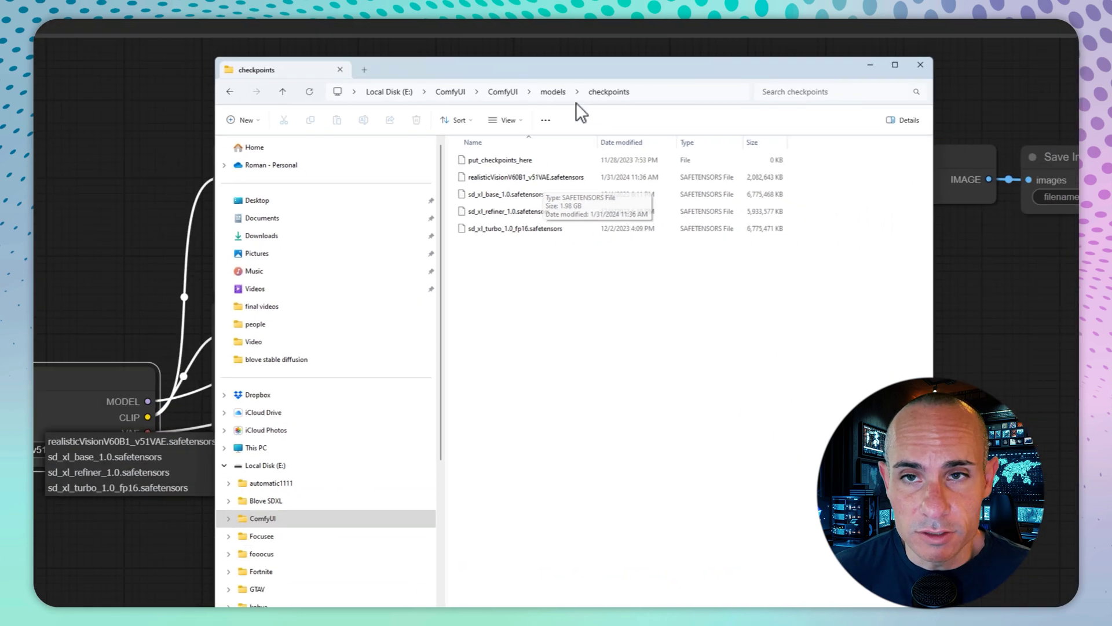
left_click(583, 86)
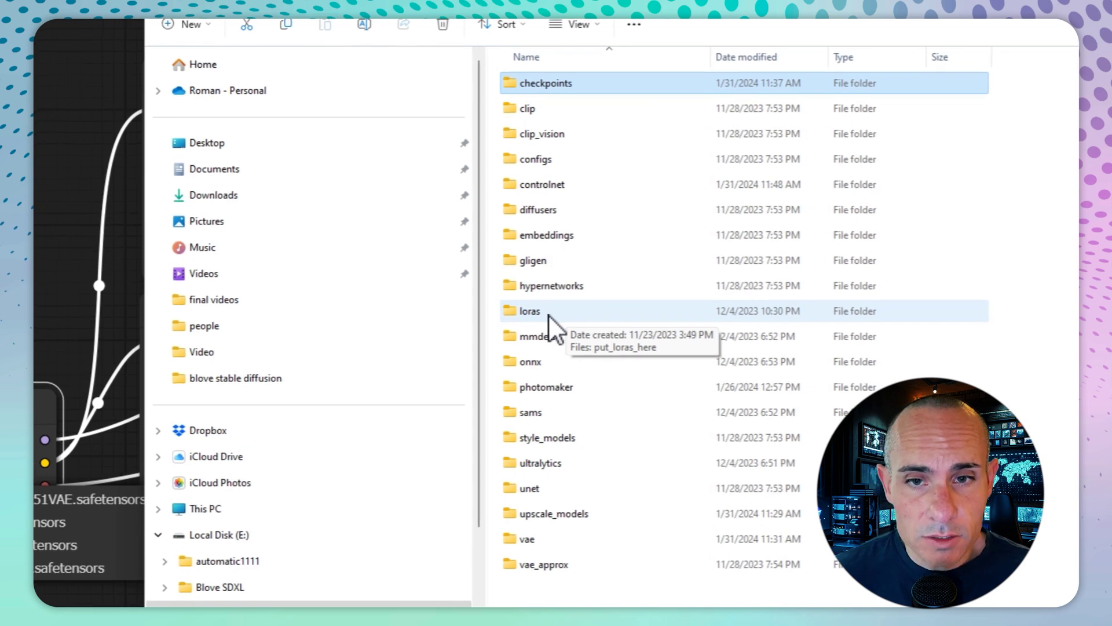
Step: Choose realisticVisionV60B1_v51VAE.safetensors as checkpoint, then review prompts, latent size and sampler list
left_click(145, 359)
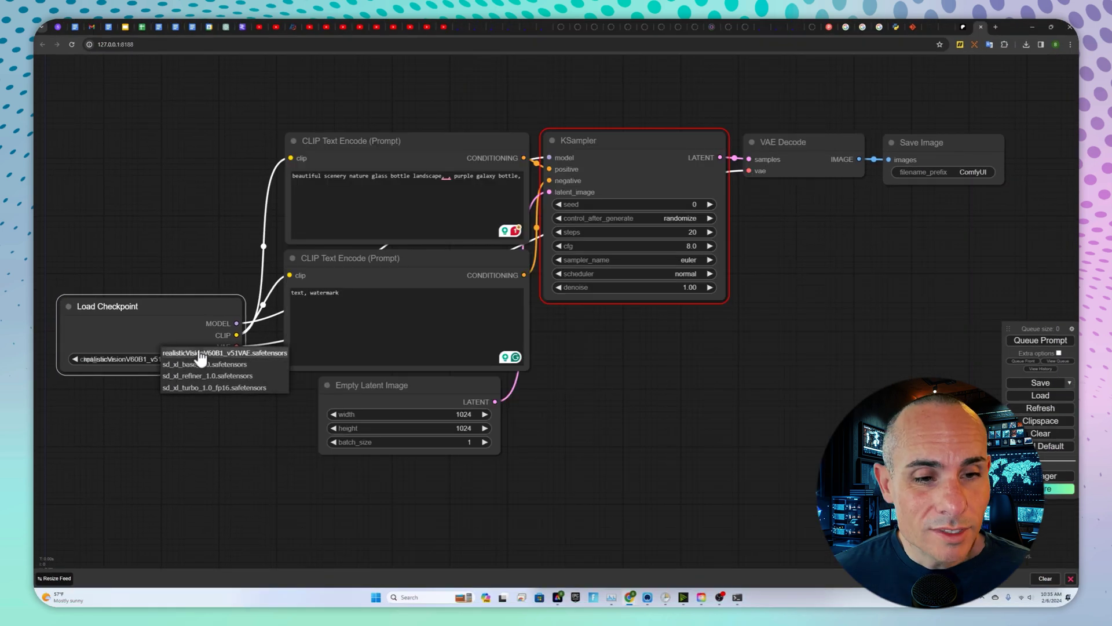
left_click(199, 354)
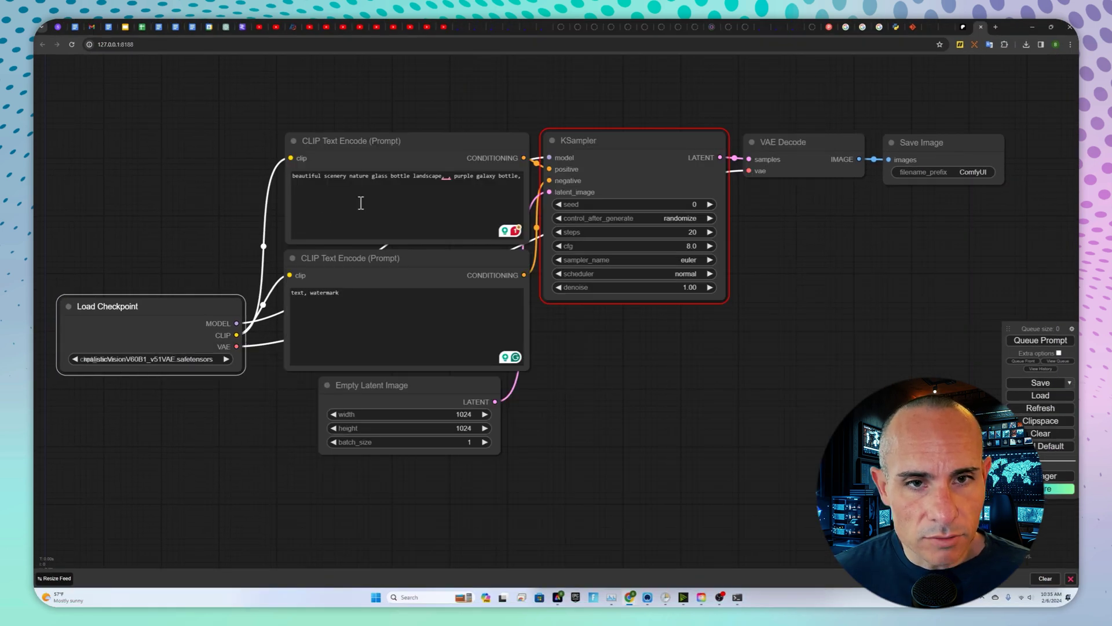
left_click(400, 201)
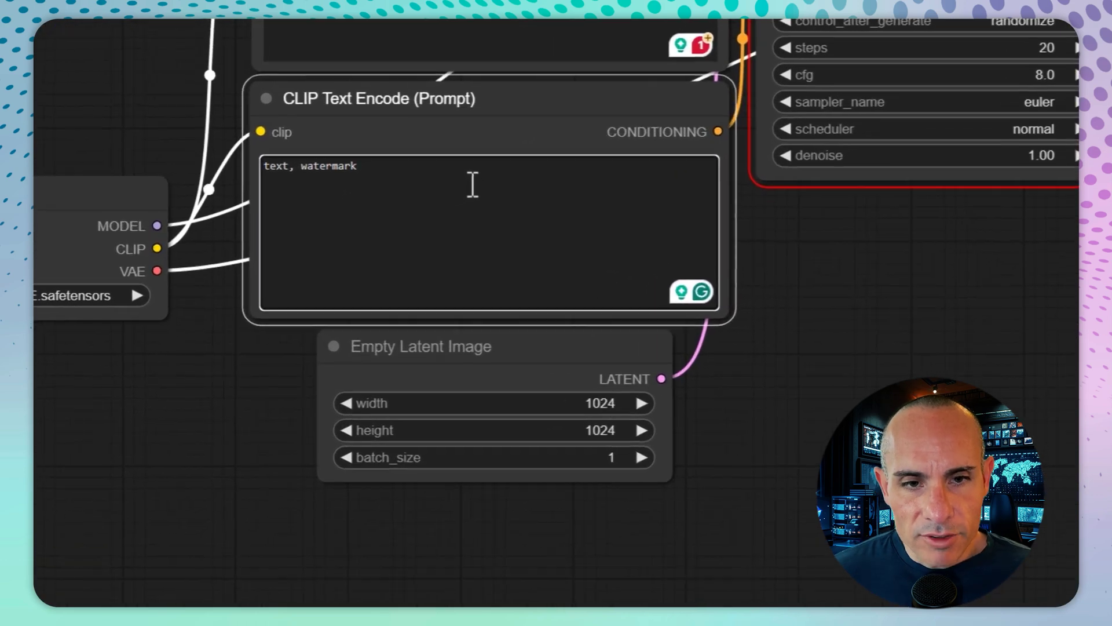
left_click(473, 184)
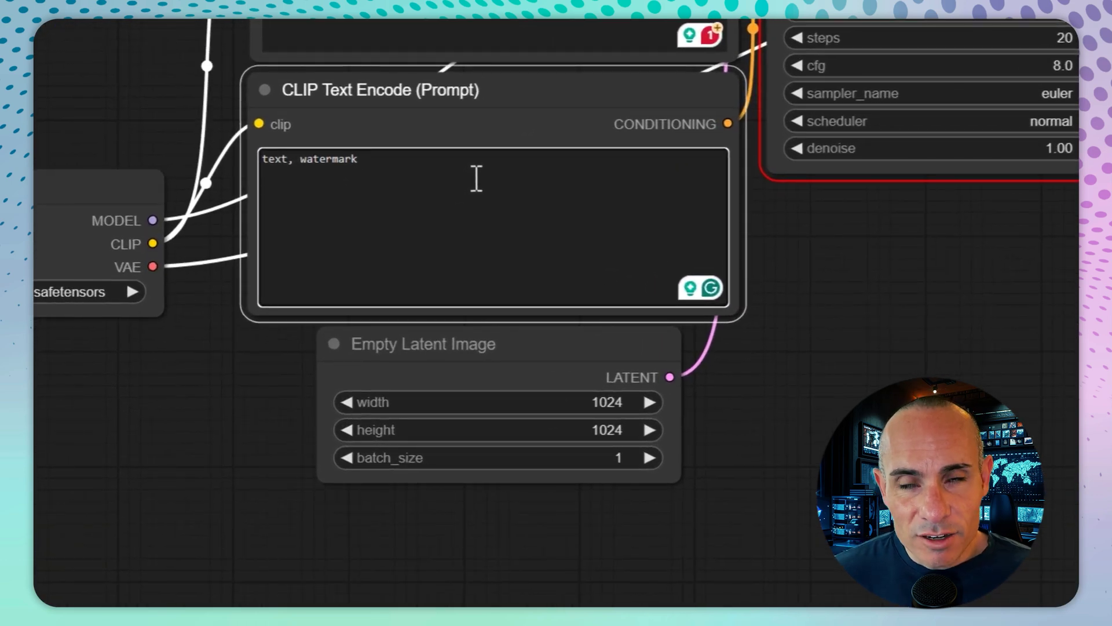
left_click(515, 365)
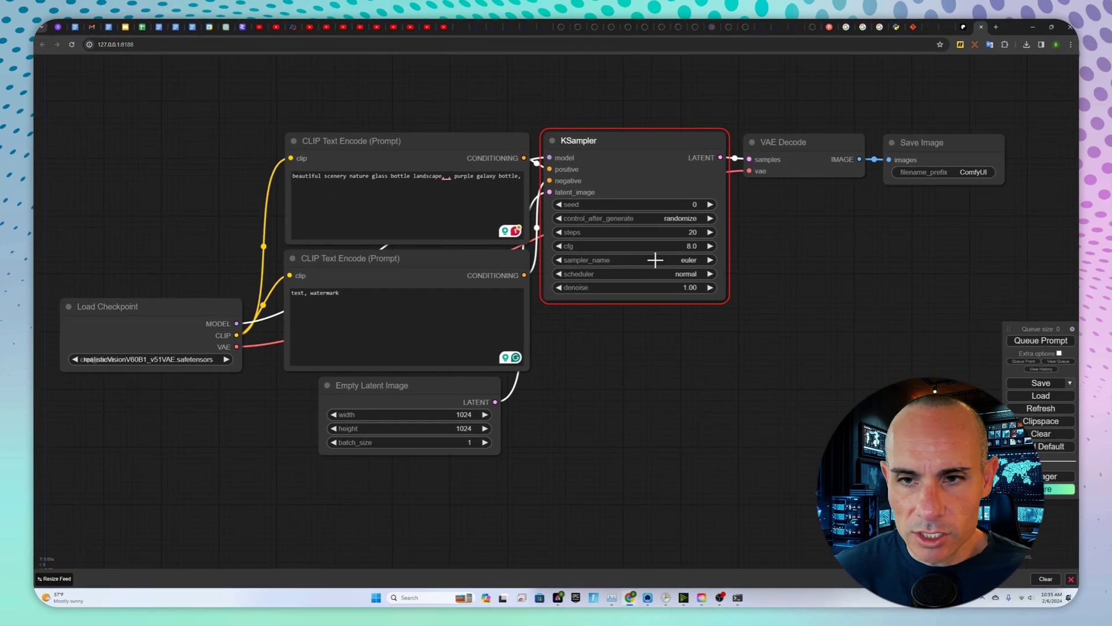
left_click(646, 263)
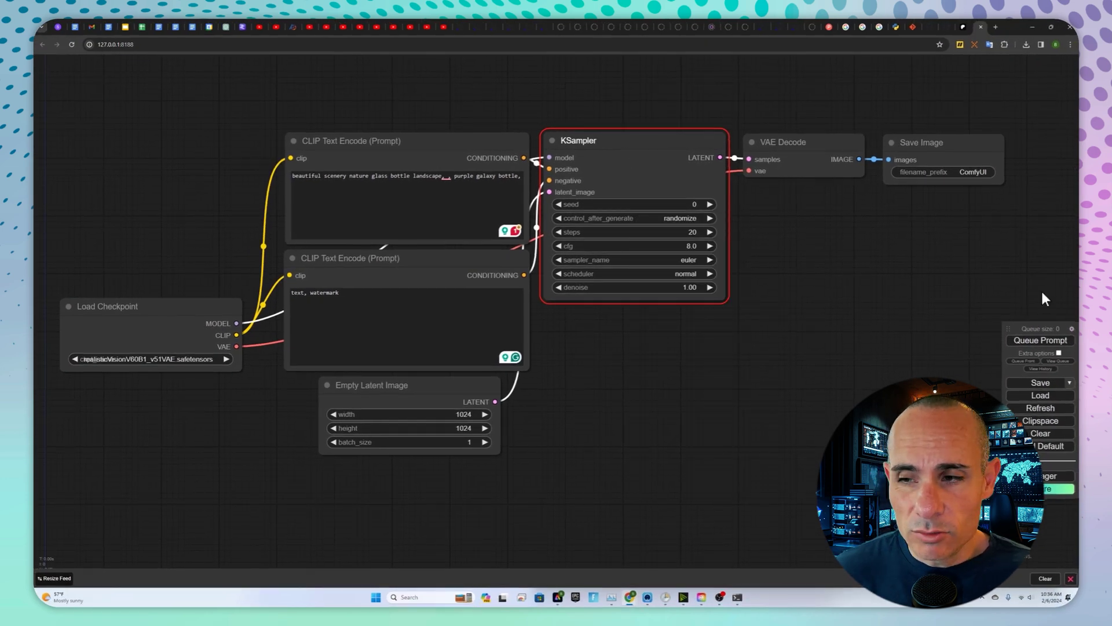
Step: Queue the workflow to generate the glass-bottle purple-tree image, then view it full size
left_click(1041, 342)
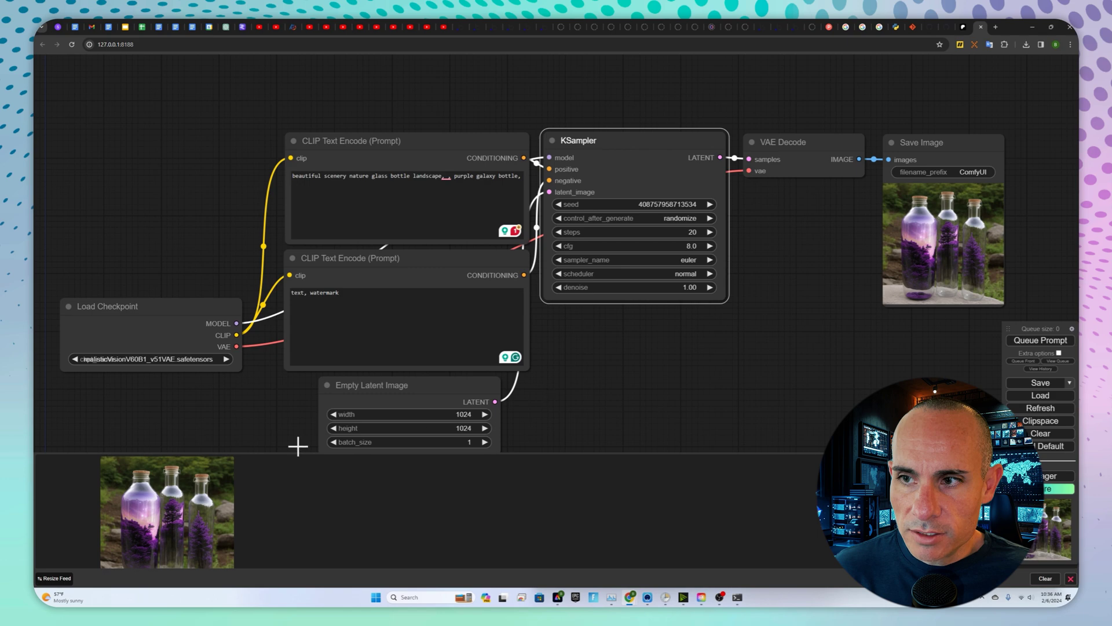
left_click(182, 496)
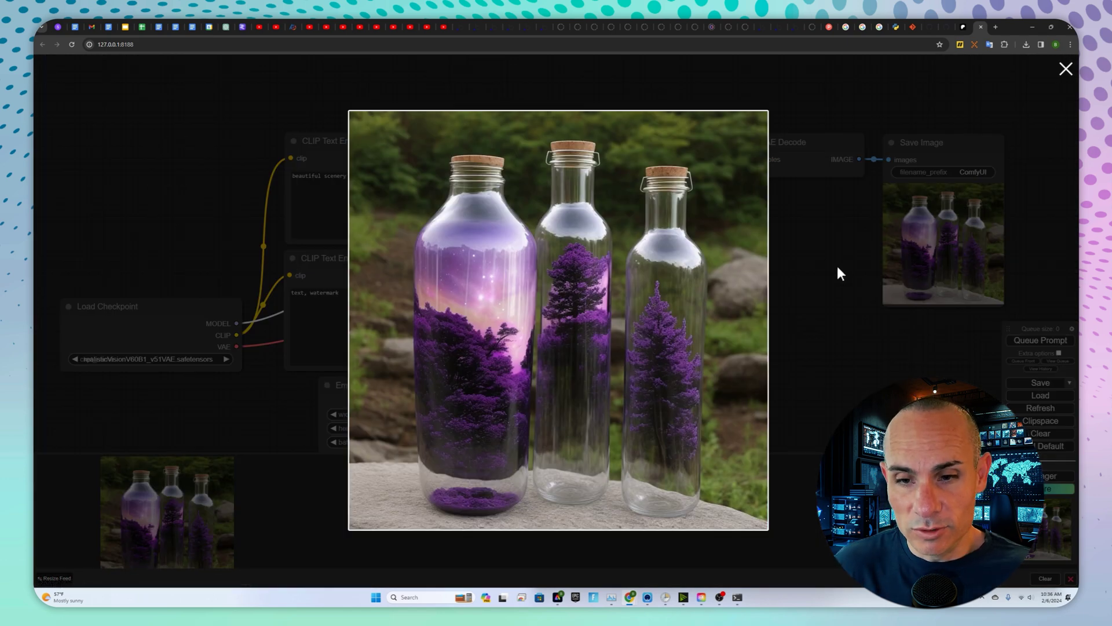
left_click(836, 262)
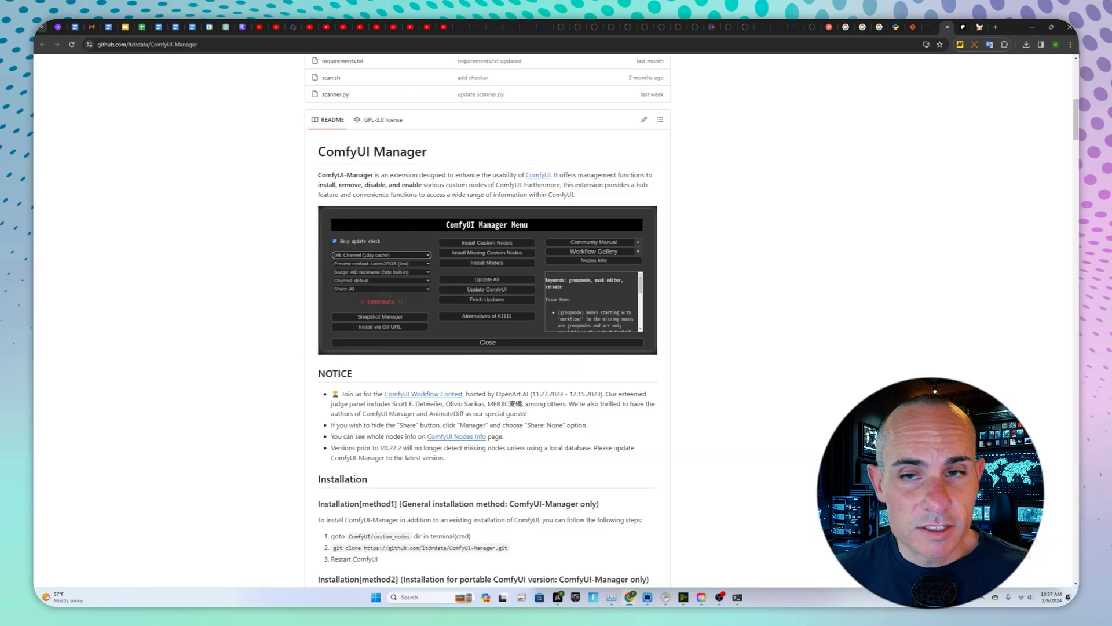
Step: Highlight part of the ComfyUI-Manager README and scroll down to its installation steps
left_click_drag(575, 174, 391, 174)
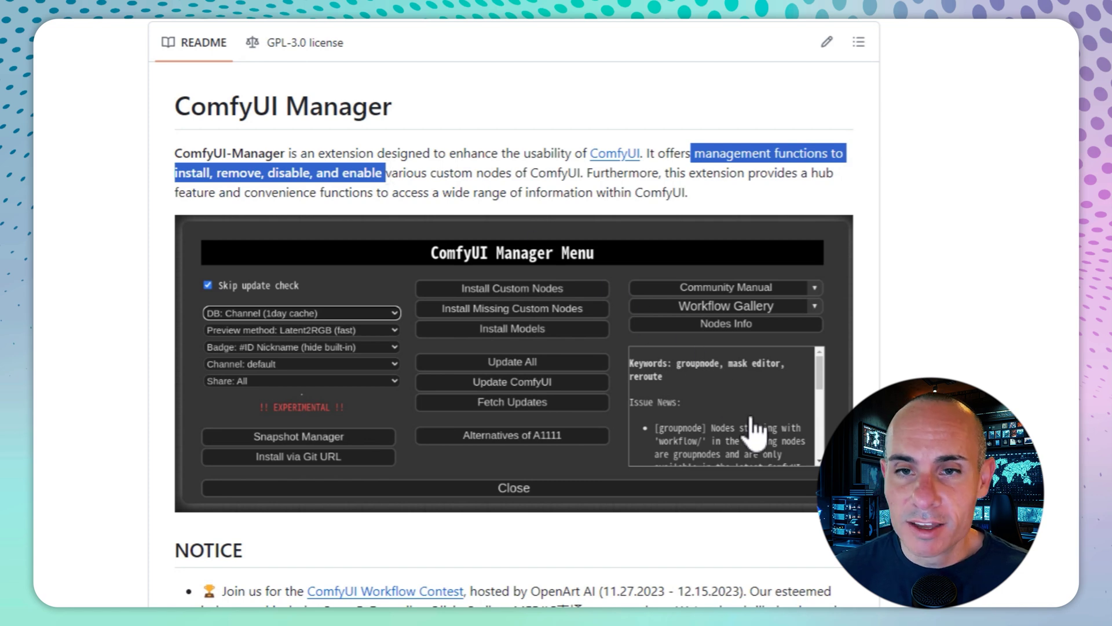
scroll(653, 457, "down", 4)
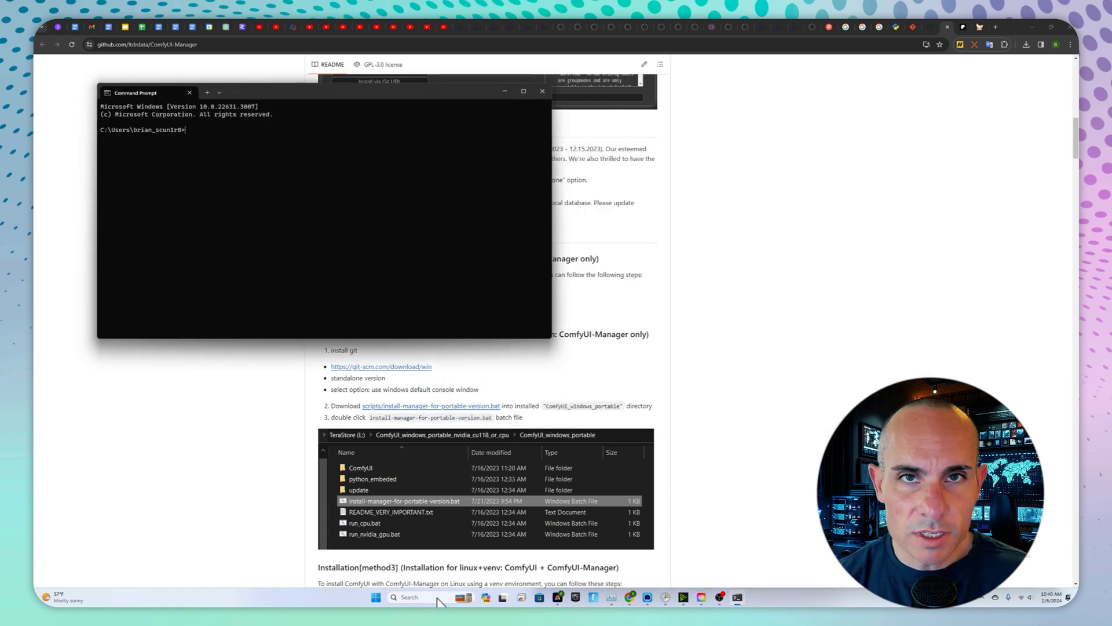
Step: In Command Prompt, change directory to E:\ComfyUI\ComfyUI\custom_nodes
left_click_drag(342, 86, 658, 208)
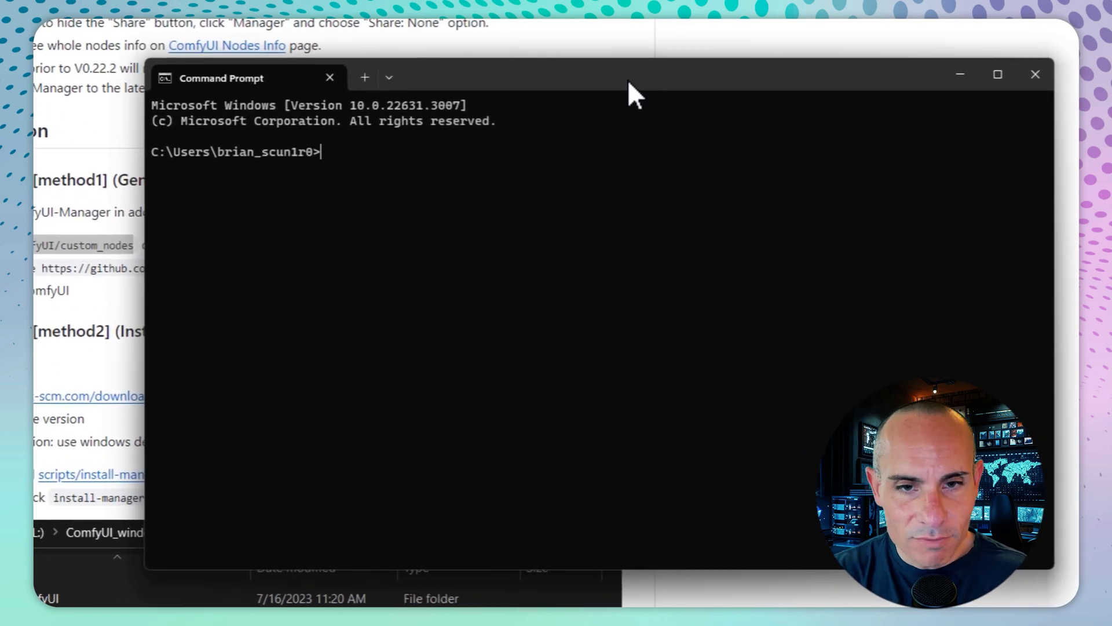
type("cd /")
key("Return")
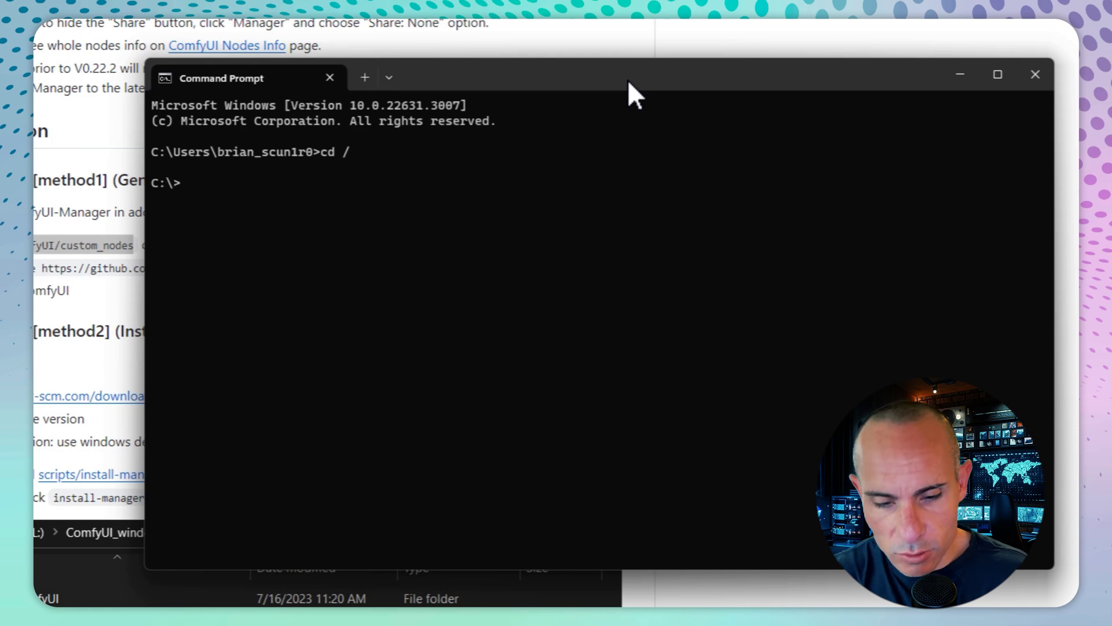
type("e:")
key("Return")
type("cd")
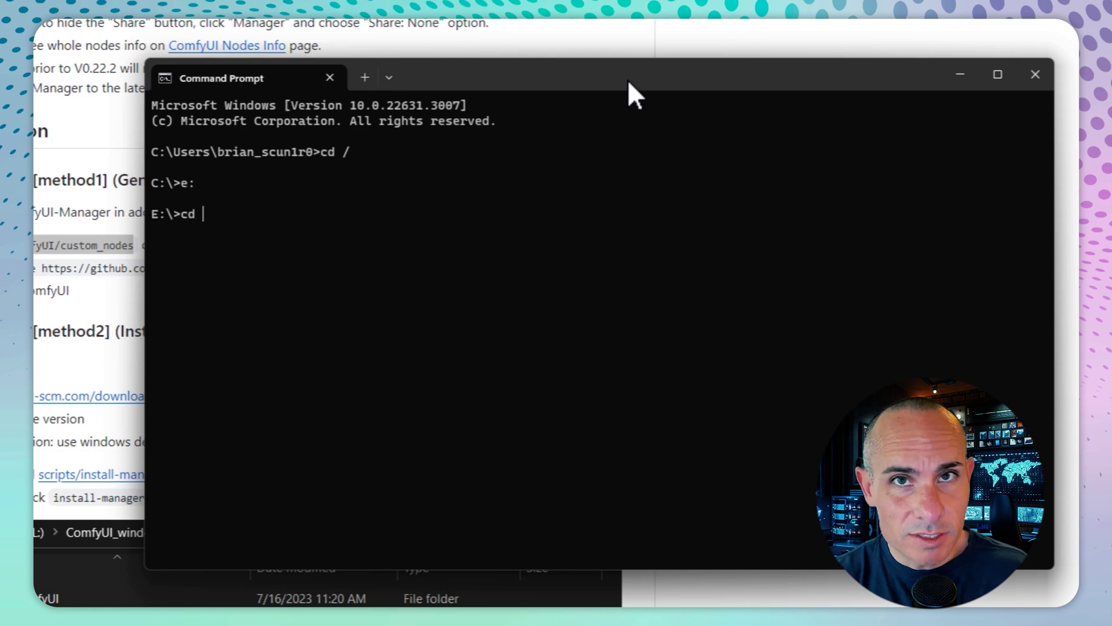
type("/comfyui/ComfyUI/custom_nodes")
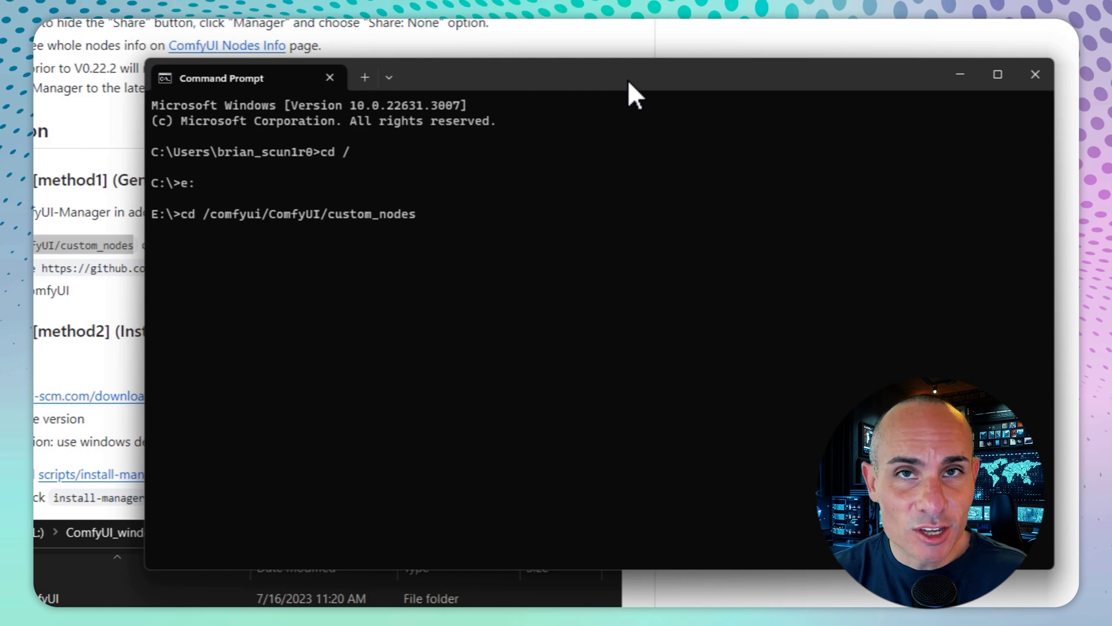
key("Return")
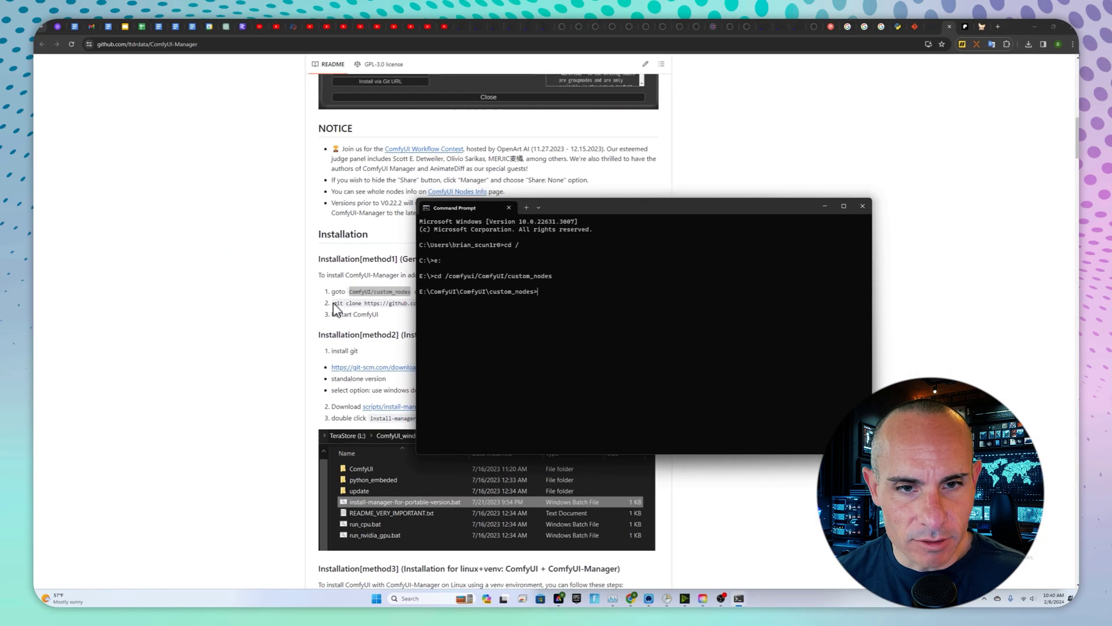
Step: Copy the README's ComfyUI-Manager git clone command, run it there, and close Command Prompt
left_click_drag(294, 316, 641, 315)
right_click(641, 326)
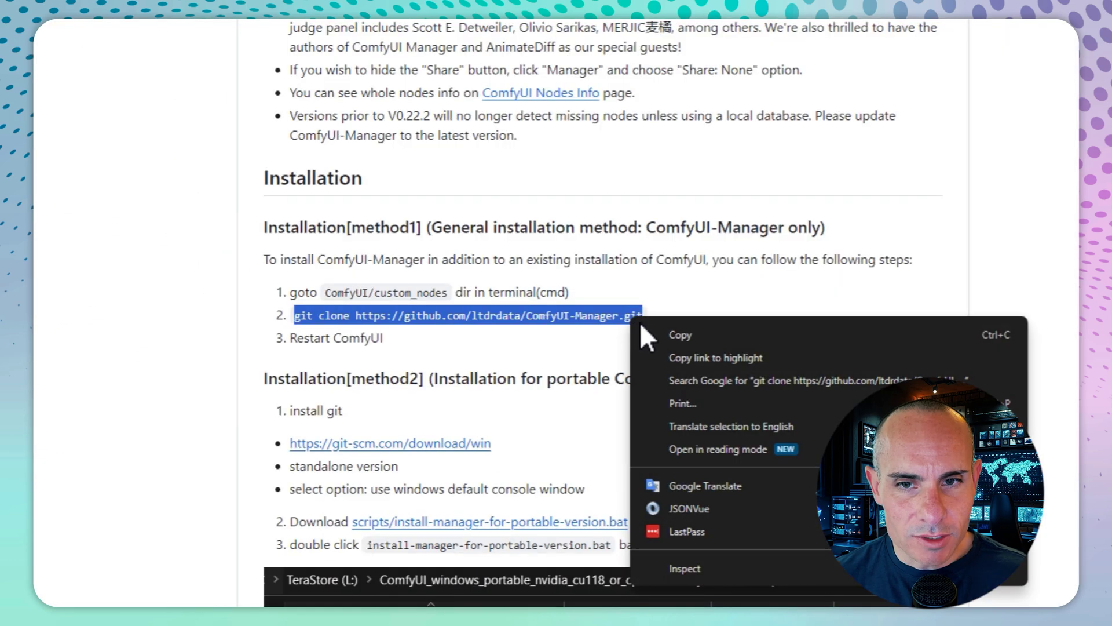
left_click(672, 337)
key("alt+Tab")
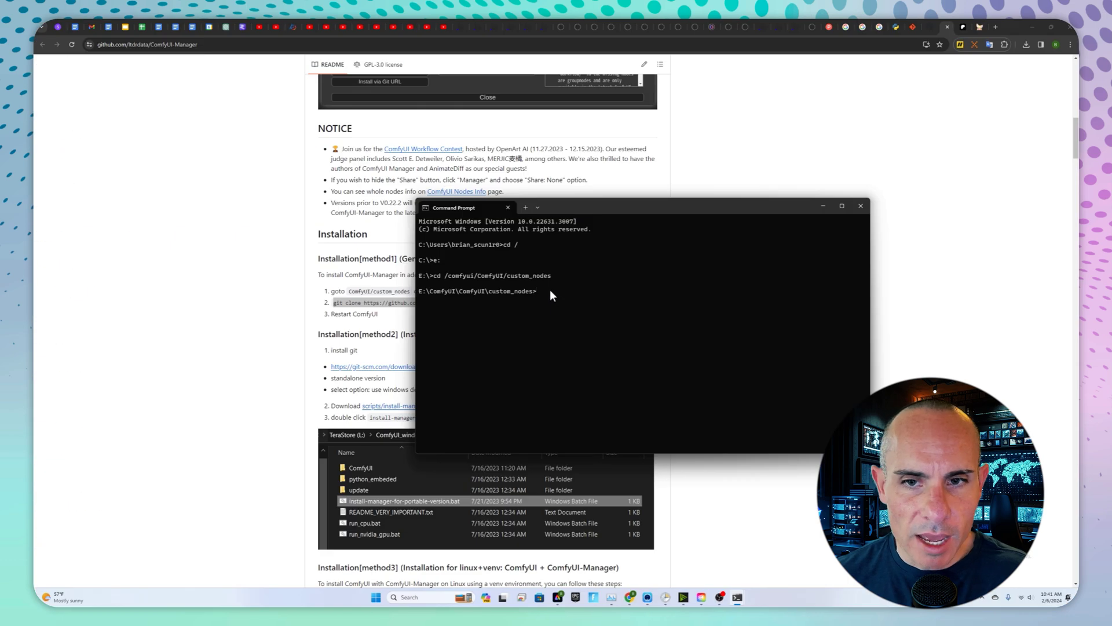
key("ctrl+v")
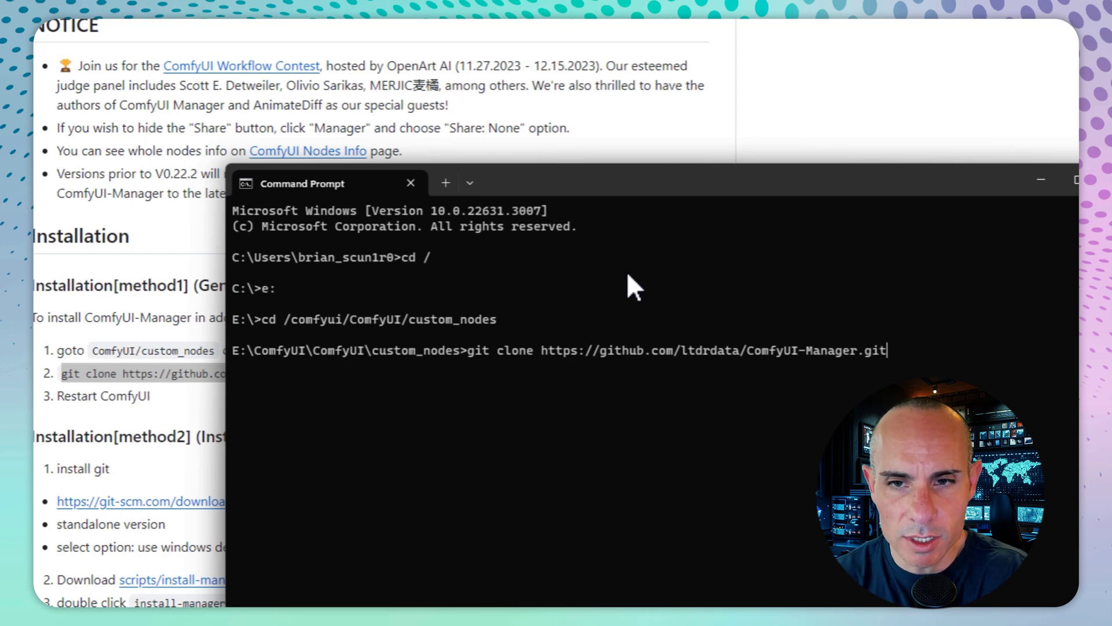
key("Return")
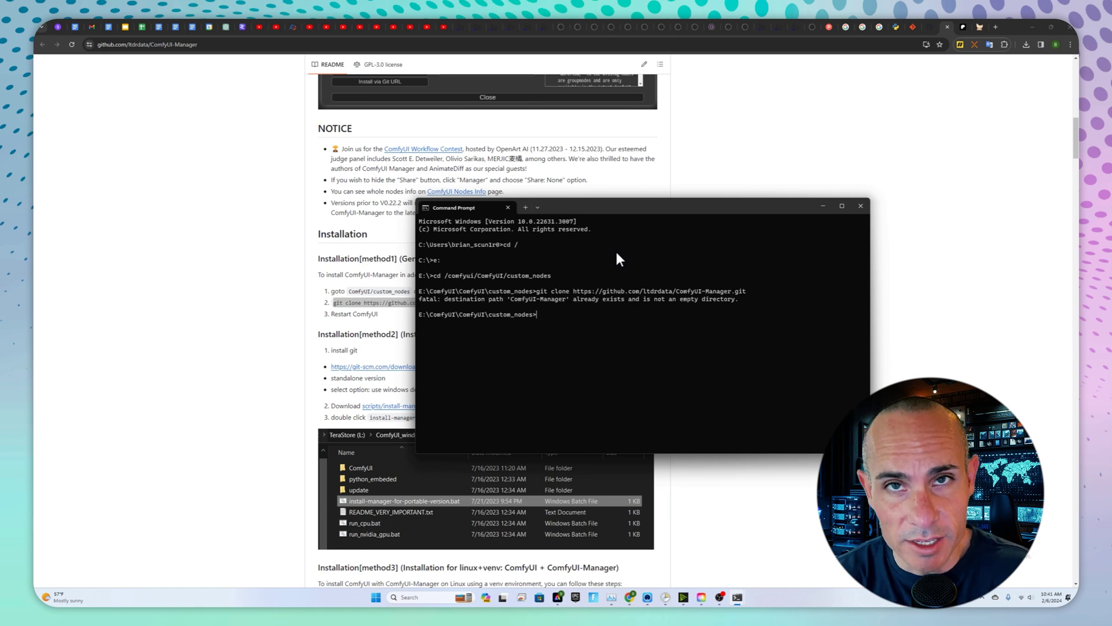
left_click(861, 205)
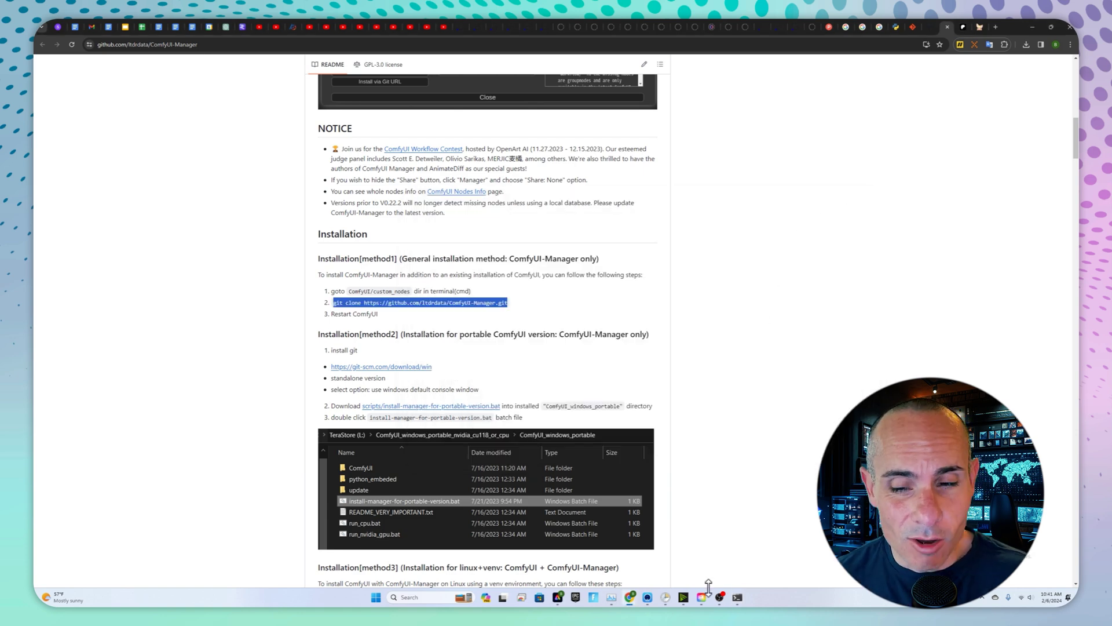
Step: Close the ComfyUI server console, move the Queue panel onto the canvas, and open Manager
left_click(734, 597)
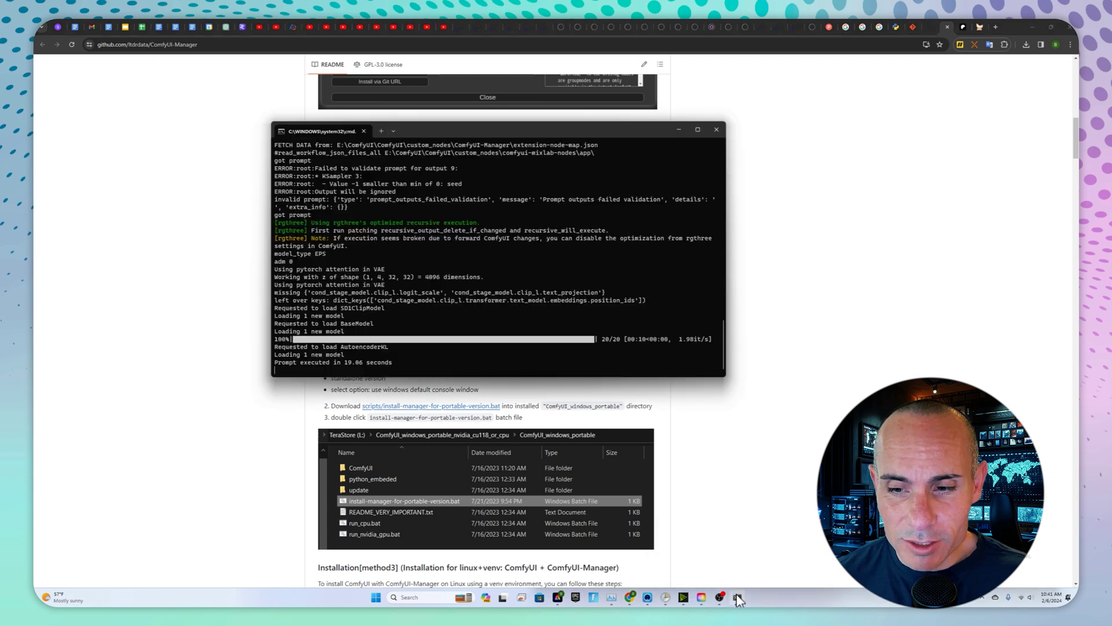
left_click(716, 130)
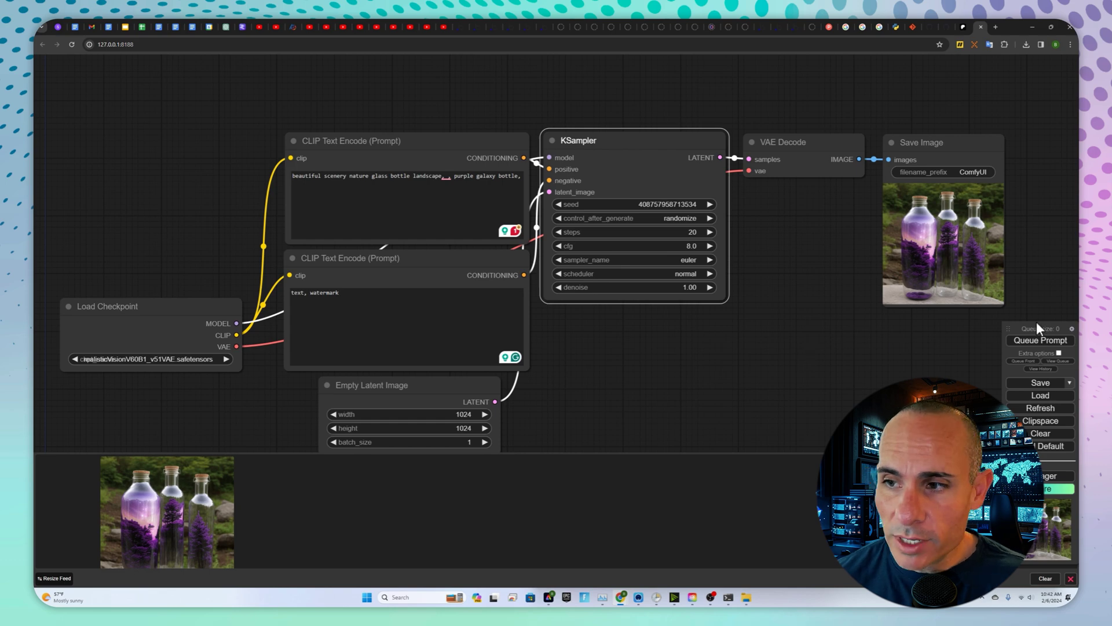
left_click_drag(1037, 327, 488, 111)
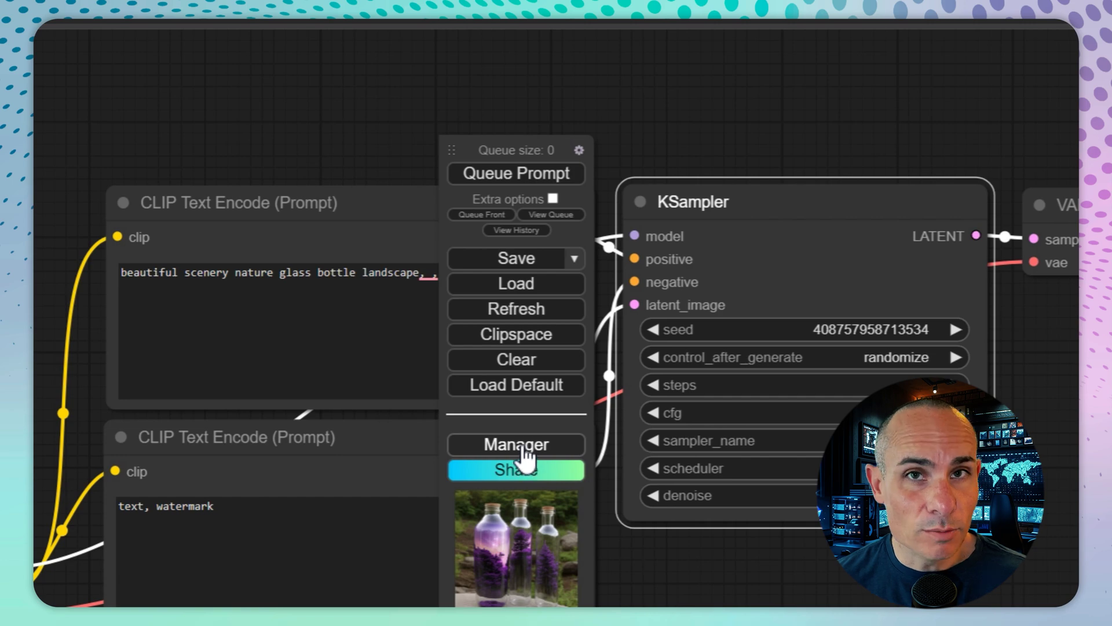
left_click(524, 455)
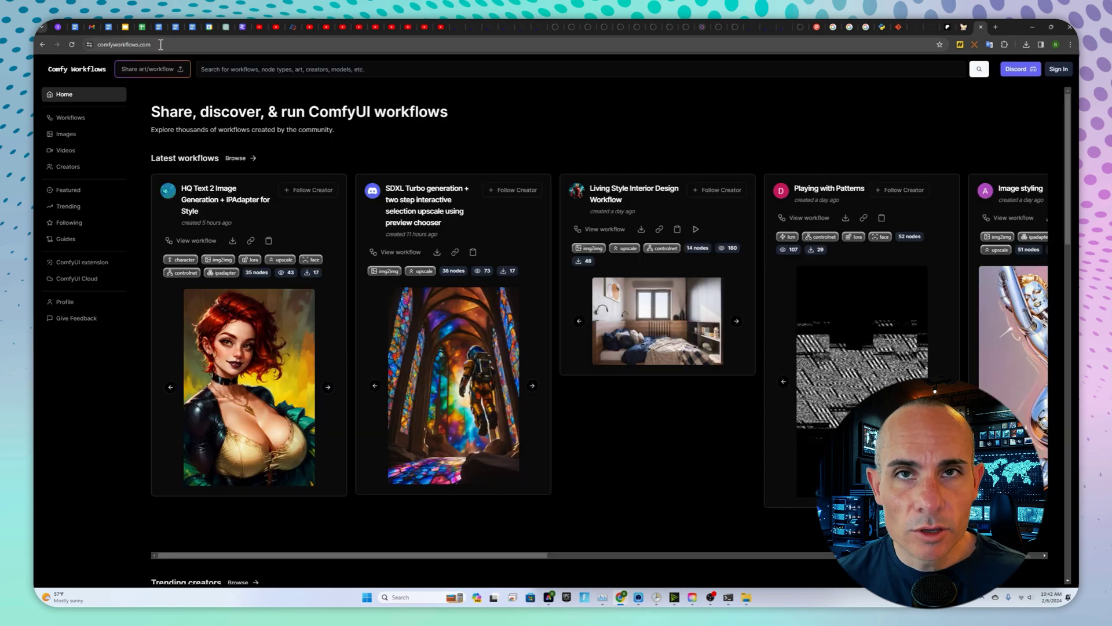
Step: Reload comfyworkflows.com and open the SDXL Turbo preview-chooser workflow's detail page
left_click(161, 45)
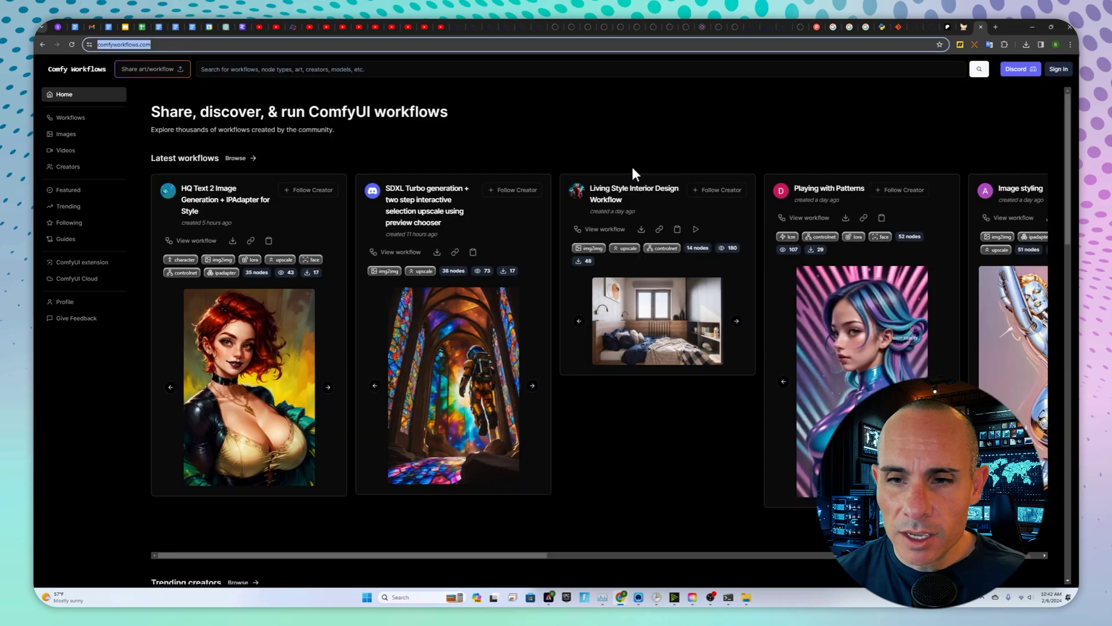
scroll(633, 168, "down", 7)
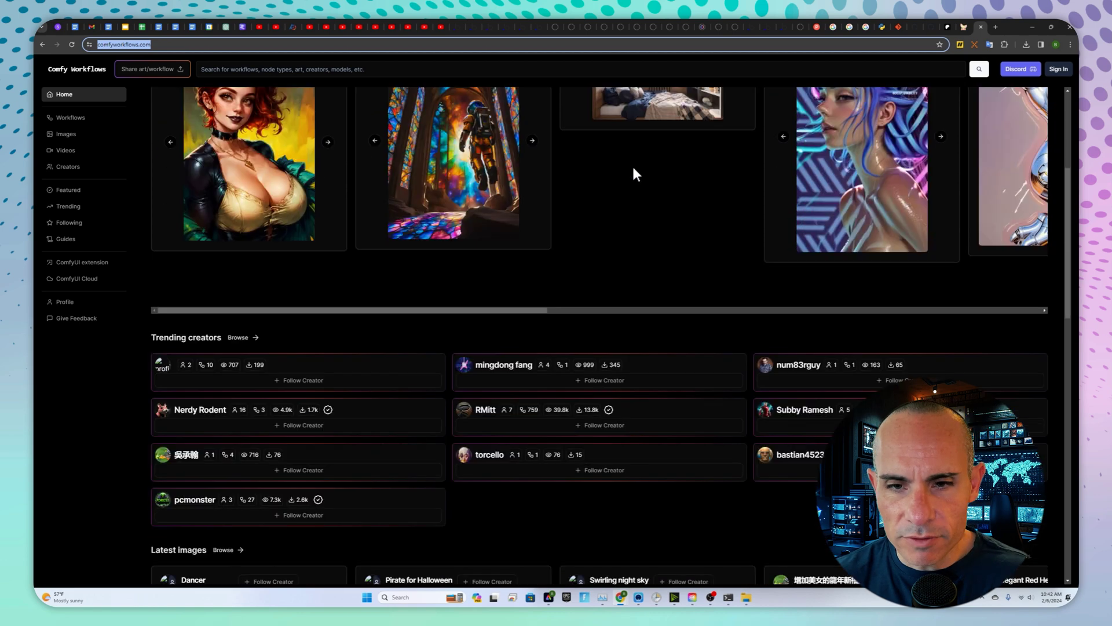
scroll(633, 173, "down", 5)
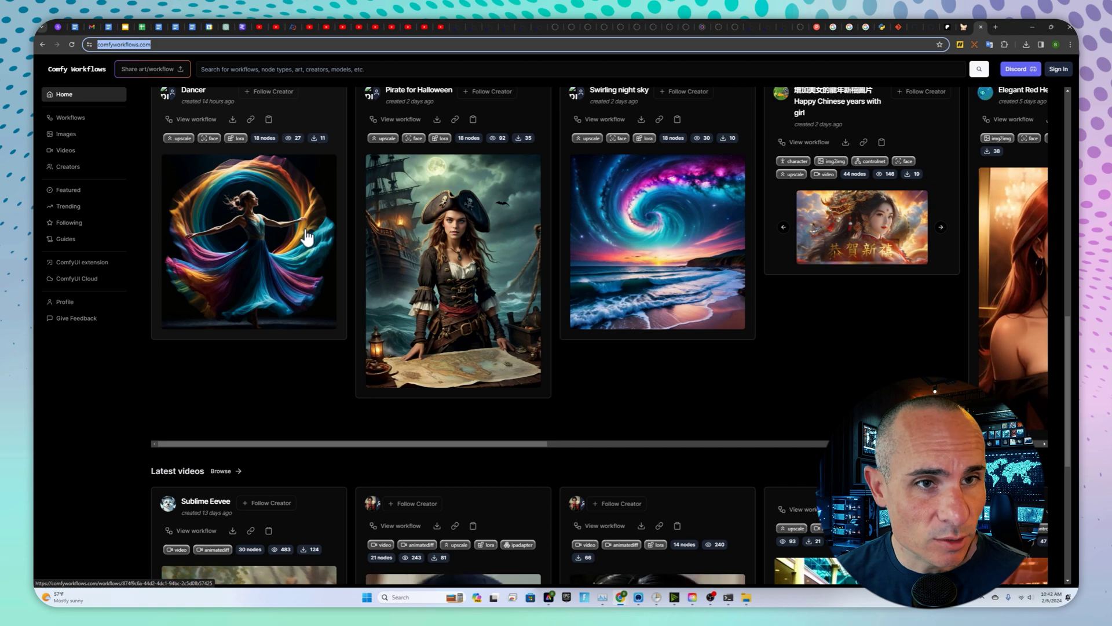
scroll(307, 237, "down", 2)
key("Return")
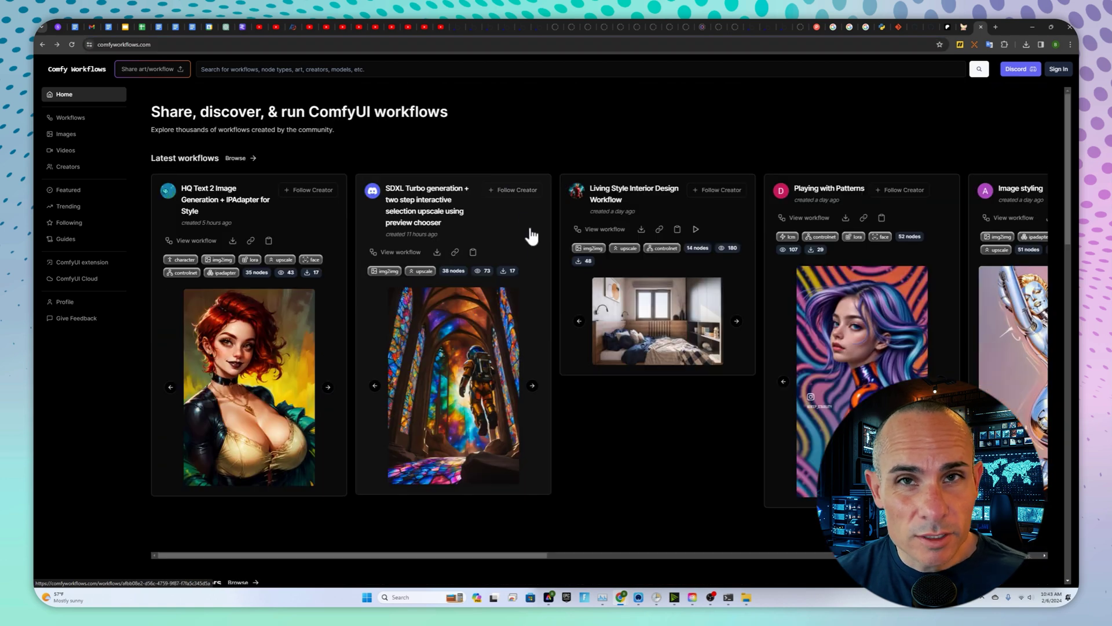
left_click(509, 280)
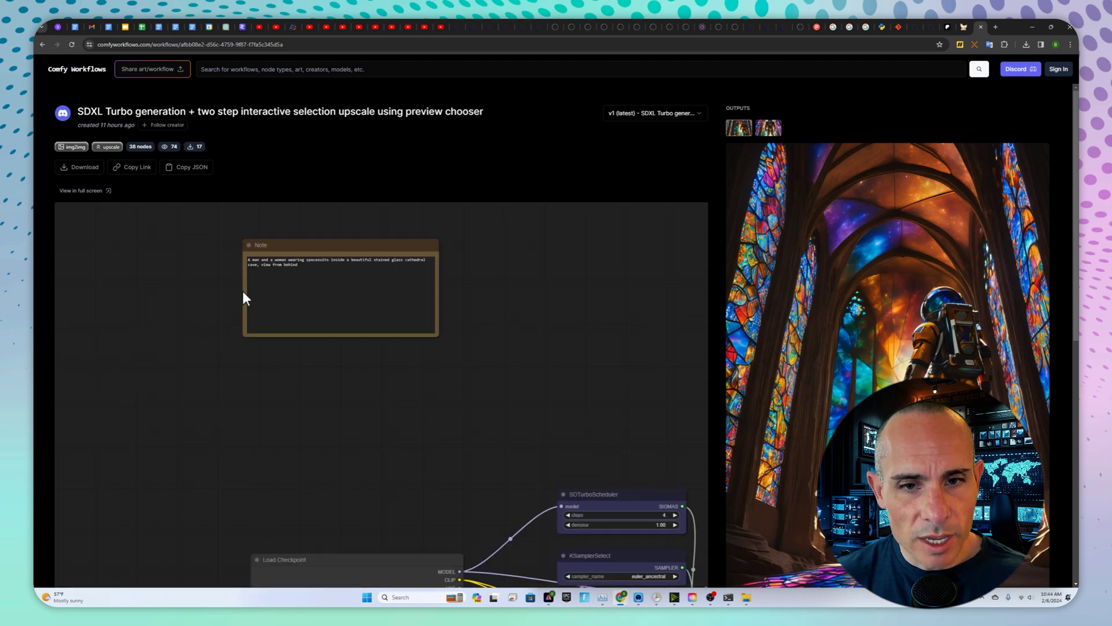
Step: Inspect the workflow graph's upscale nodes and download the workflow as a JSON file
scroll(550, 409, "down", 2)
scroll(582, 440, "down", 3)
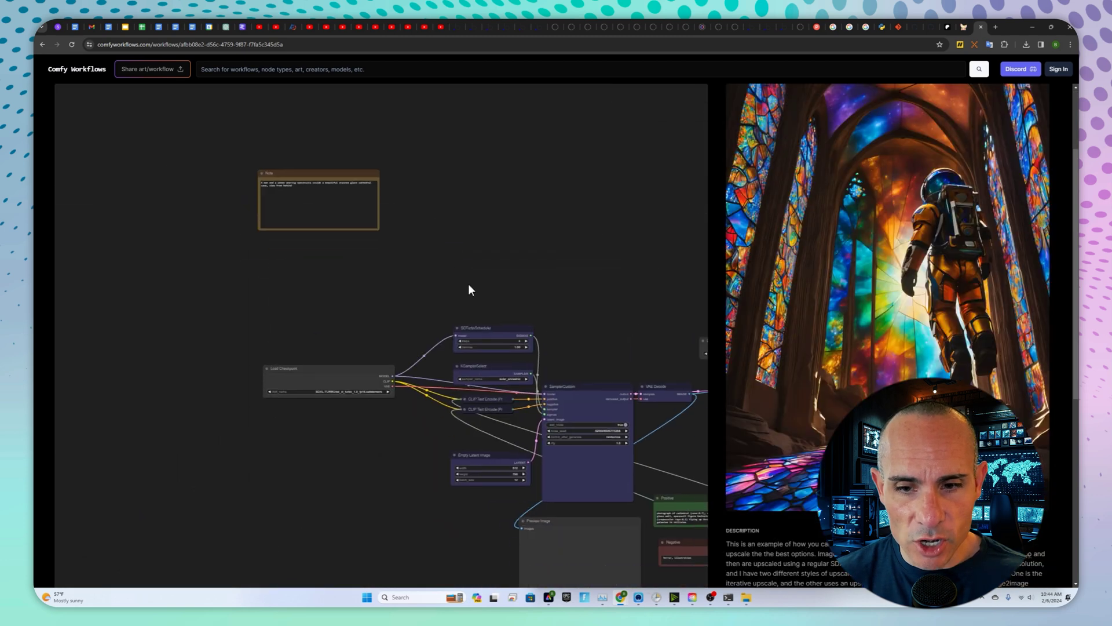
left_click_drag(464, 286, 206, 144)
left_click_drag(462, 175, 144, 405)
scroll(569, 468, "down", 3)
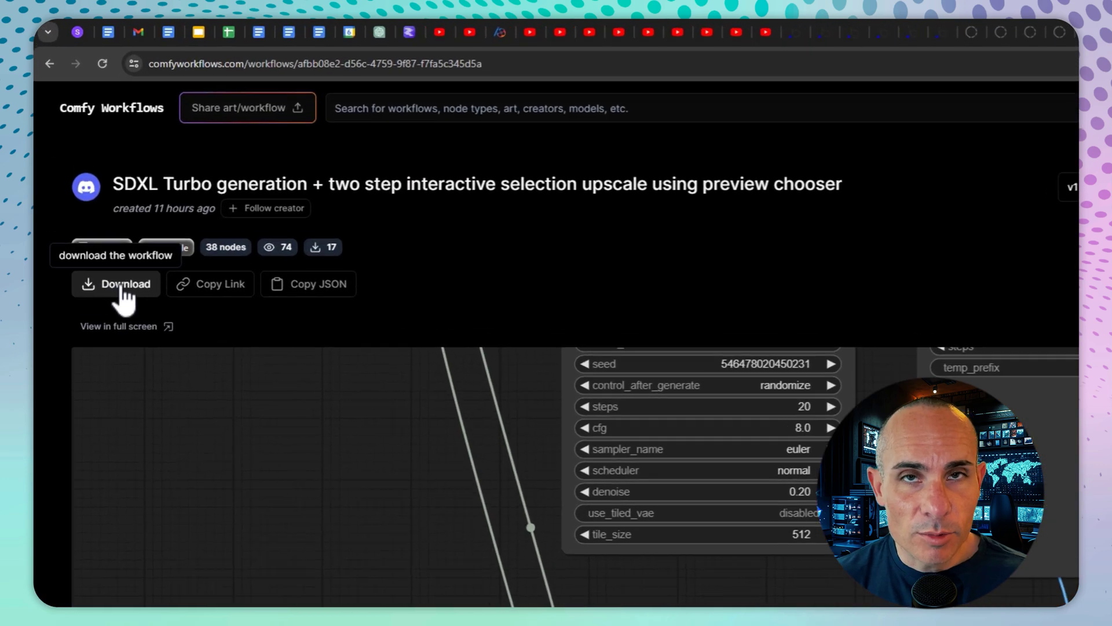
left_click(123, 293)
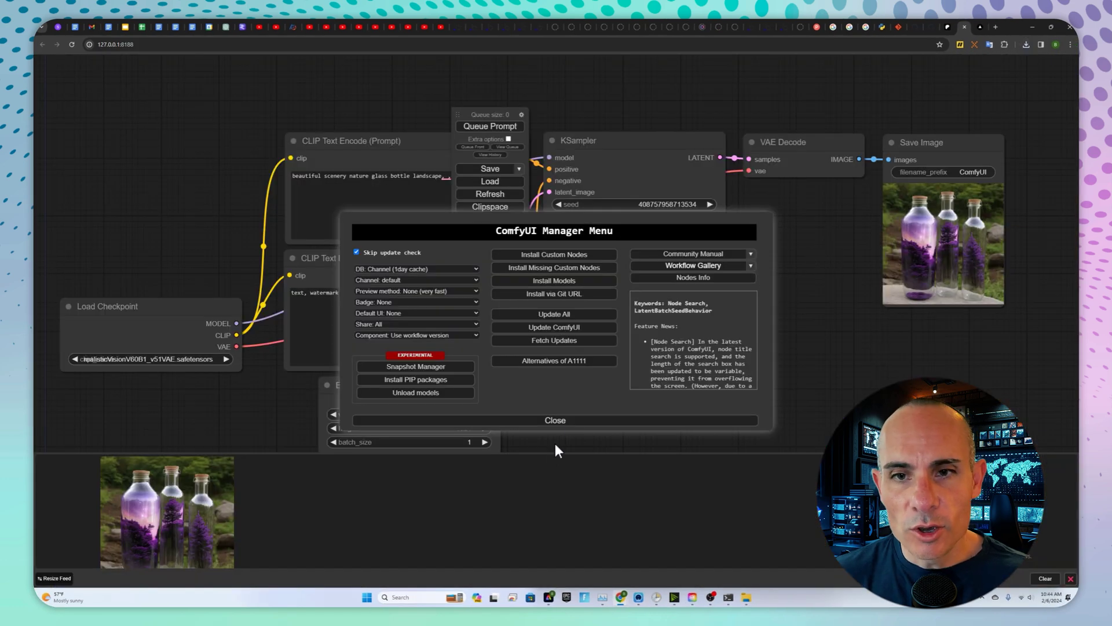
Step: Close the Manager menu, load the downloaded SDXL Turbo workflow, and dismiss the missing Image chooser warning
left_click(557, 422)
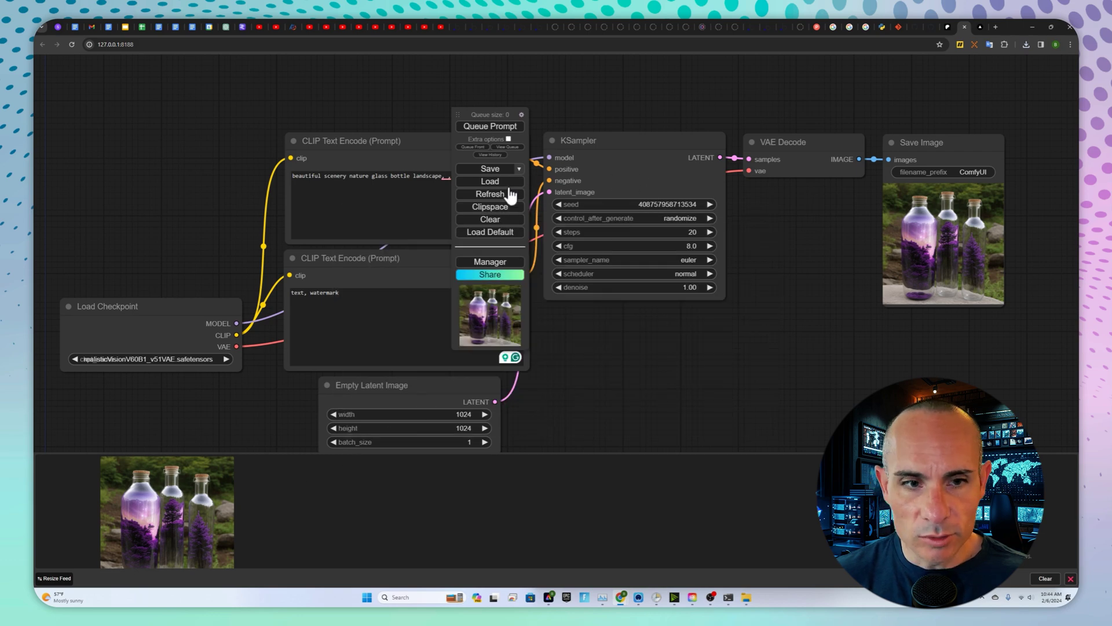
left_click(491, 180)
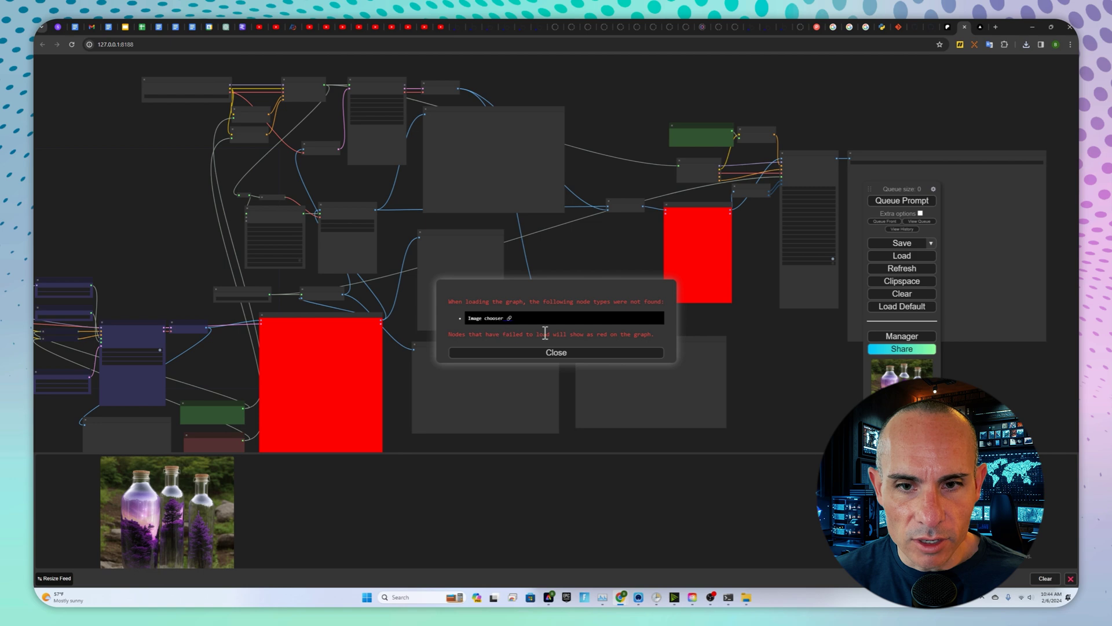
left_click(554, 353)
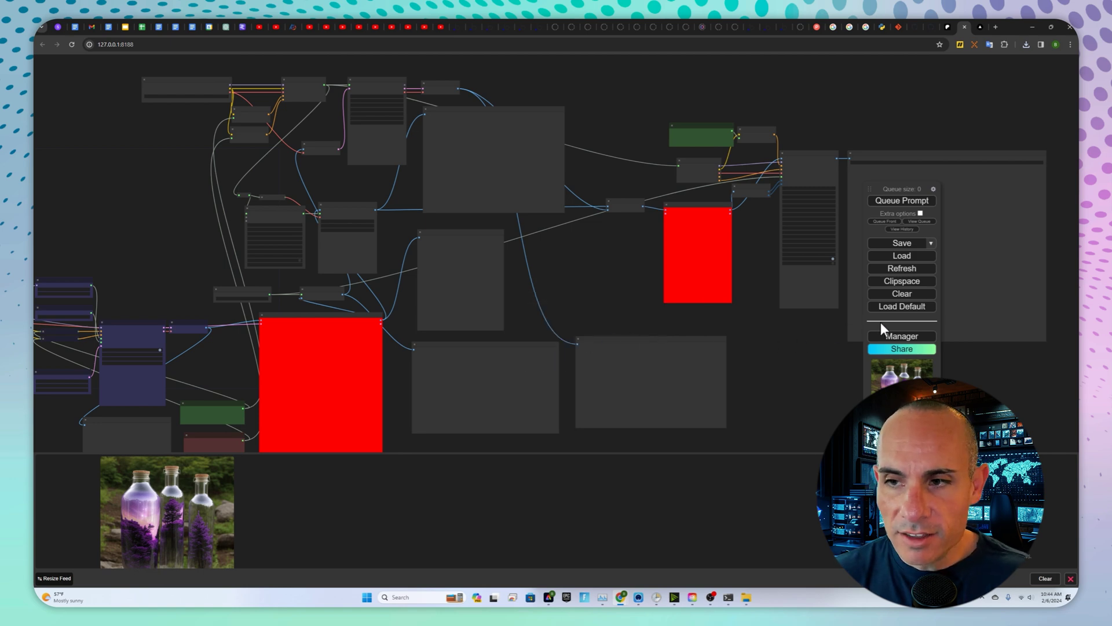
Step: Install the Image chooser node pack via Install Missing Custom Nodes, then restart ComfyUI
left_click(907, 338)
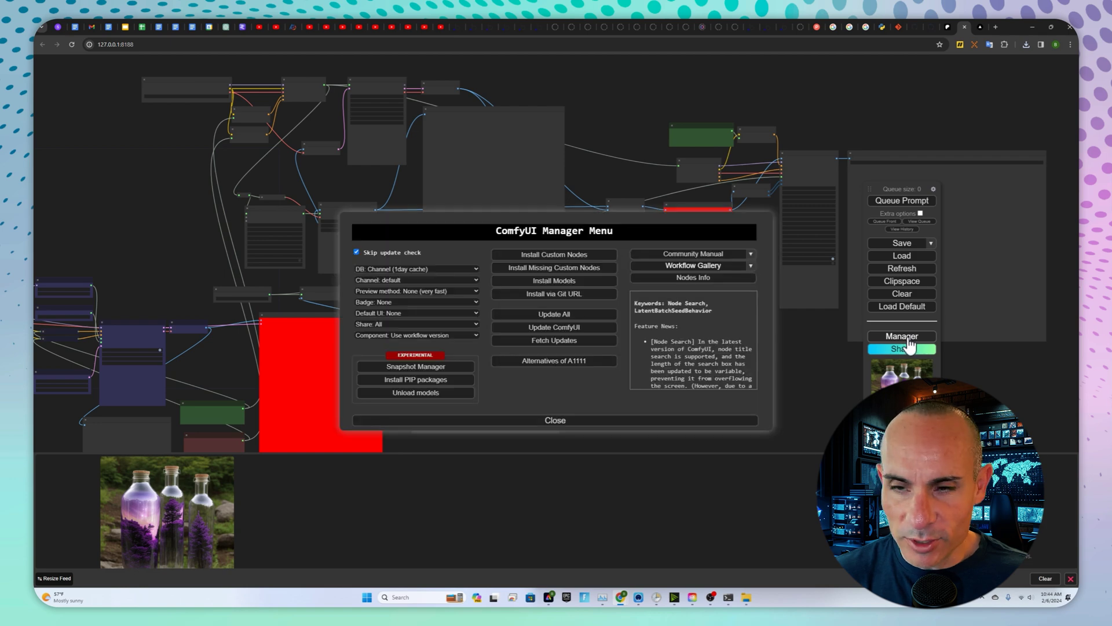
left_click(555, 267)
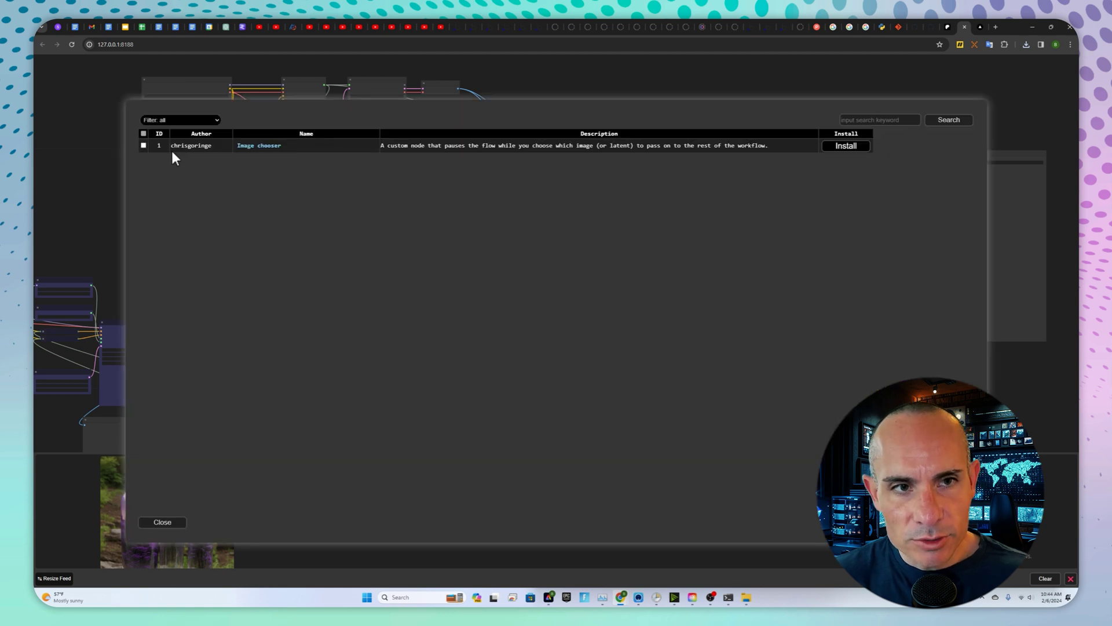
left_click(847, 149)
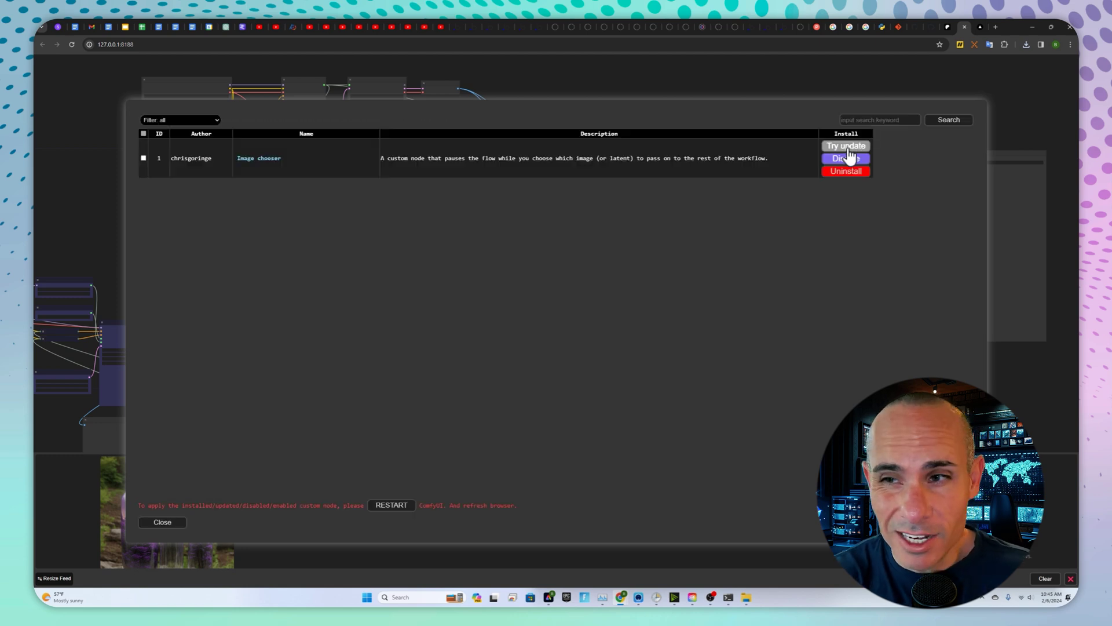
left_click(400, 507)
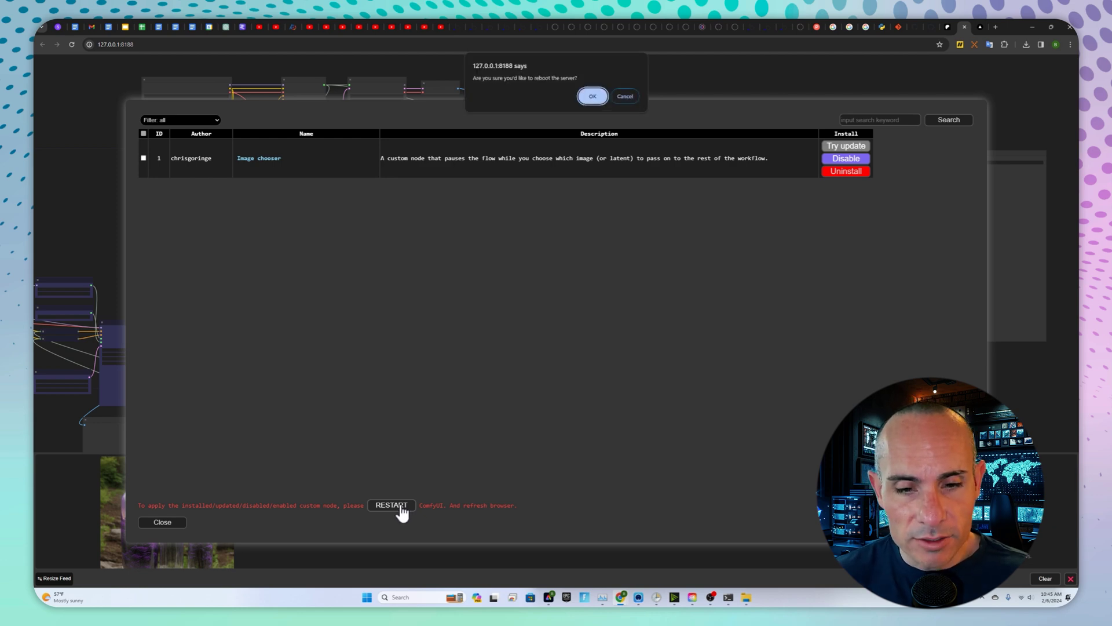
left_click(591, 98)
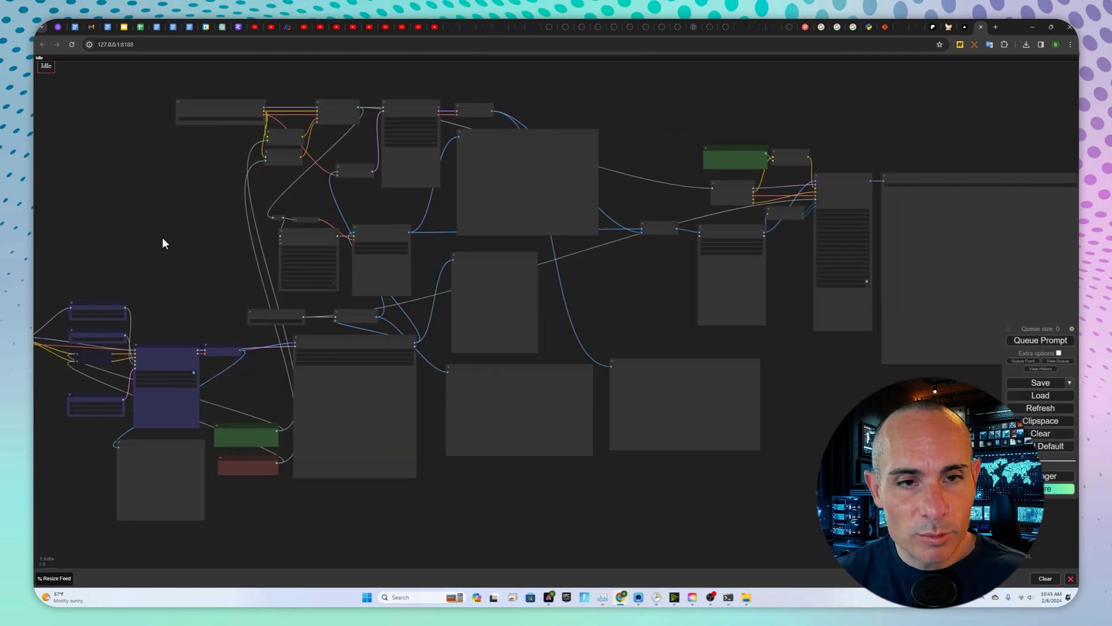
Step: Set the checkpoint loaders to sd_xl_turbo_1.0_fp16 and sd_xl_base, producing the astronaut preview grid
left_click_drag(164, 240, 454, 226)
scroll(443, 255, "up", 6)
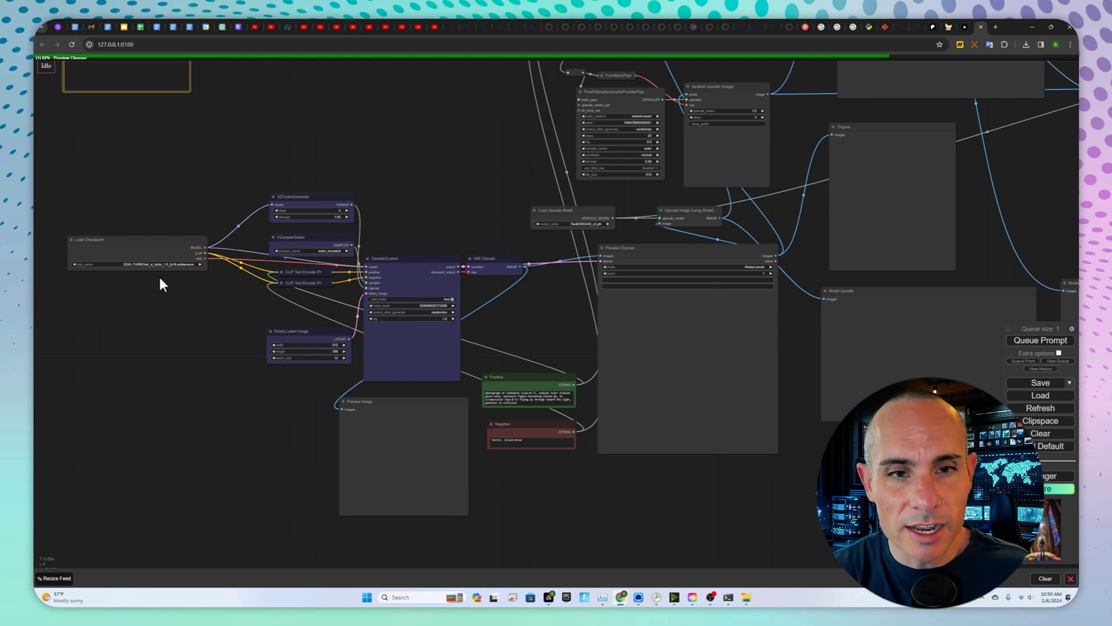
left_click(161, 263)
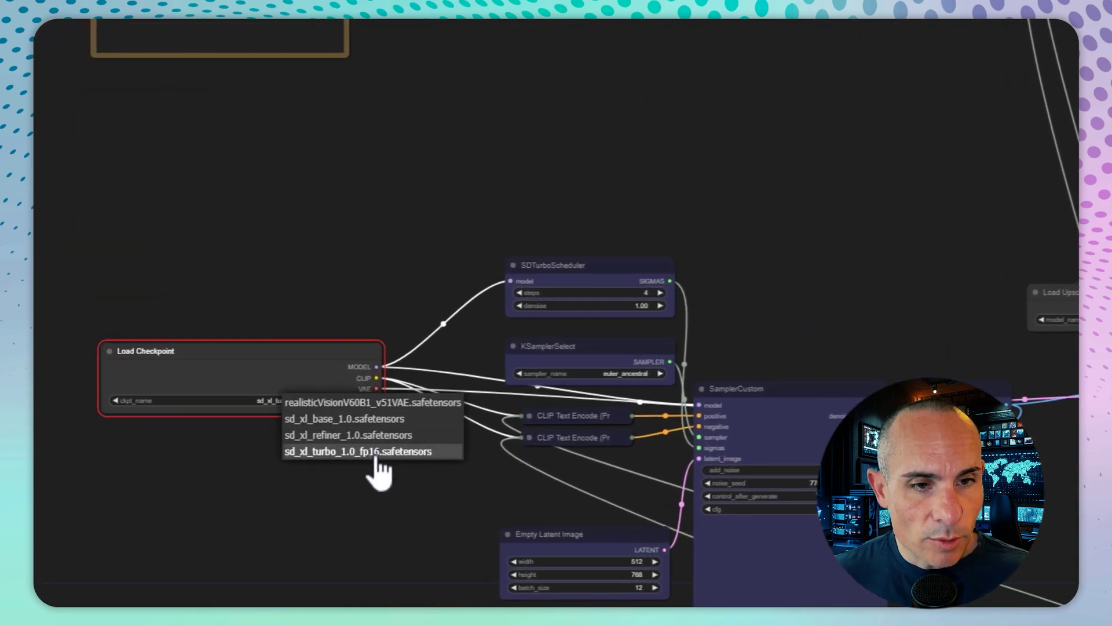
left_click(375, 453)
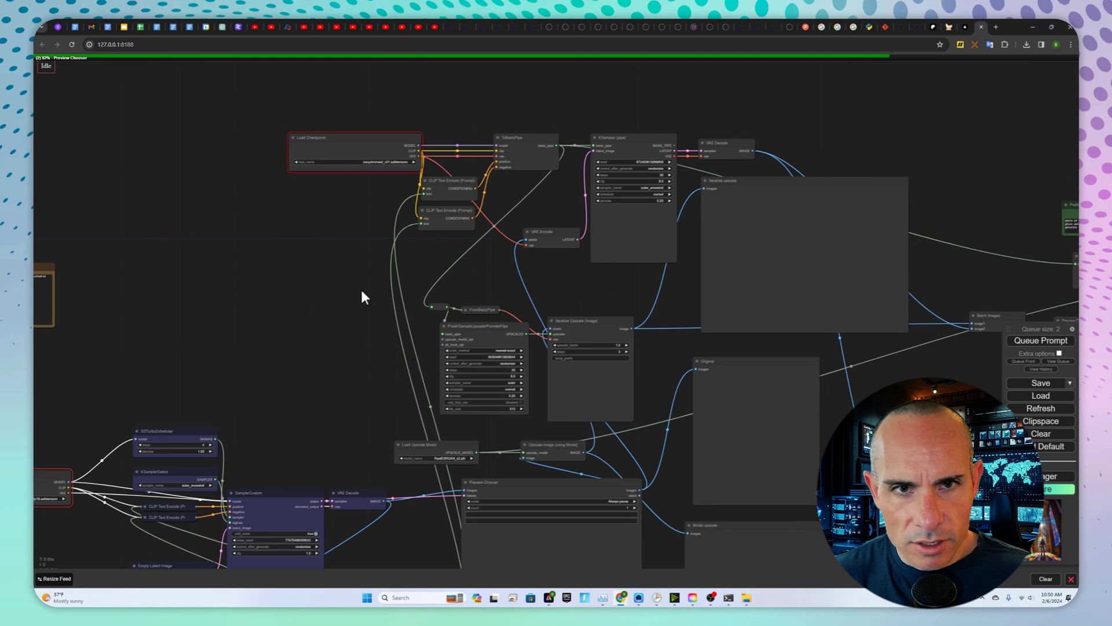
left_click(376, 162)
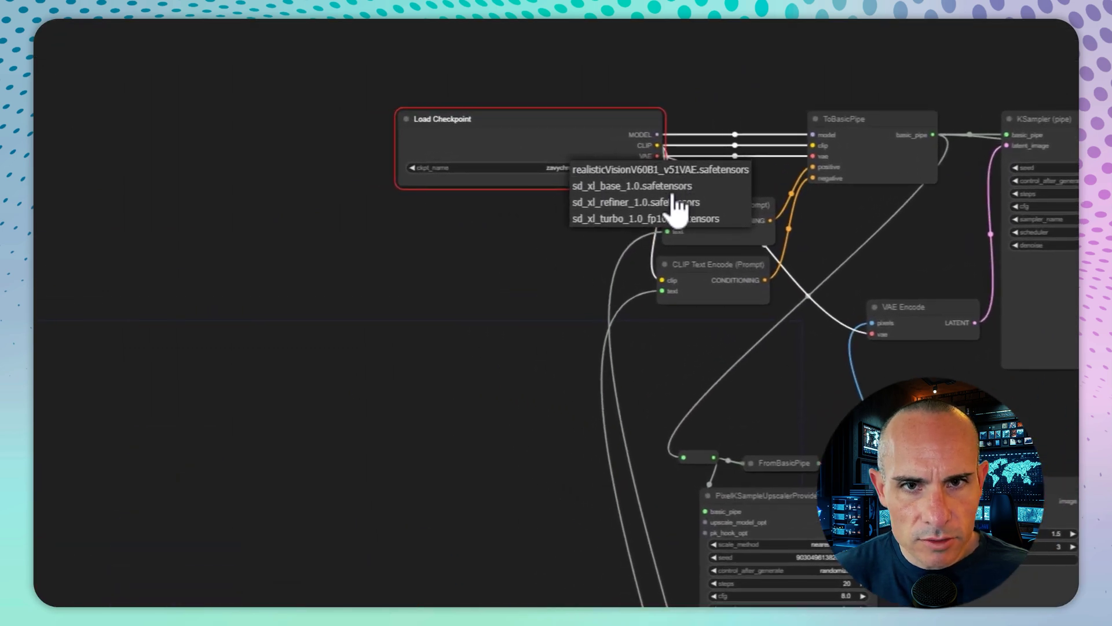
left_click(656, 187)
left_click_drag(454, 444, 576, 145)
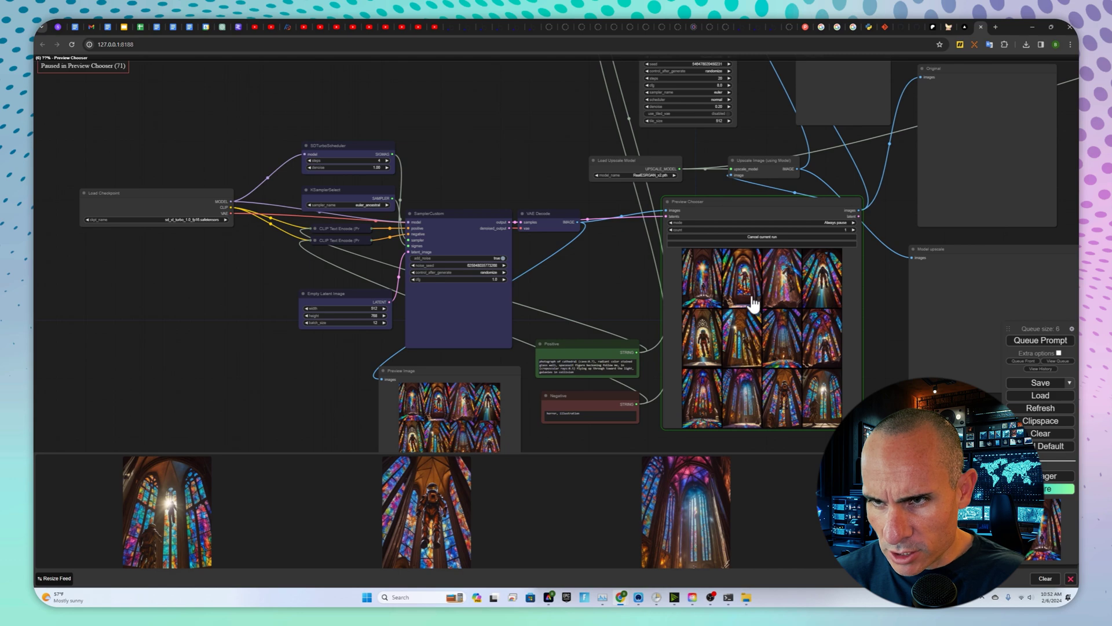
Step: Select the first astronaut preview in the Preview Chooser and progress it through the workflow
scroll(762, 339, "down", 4)
scroll(771, 338, "up", 15)
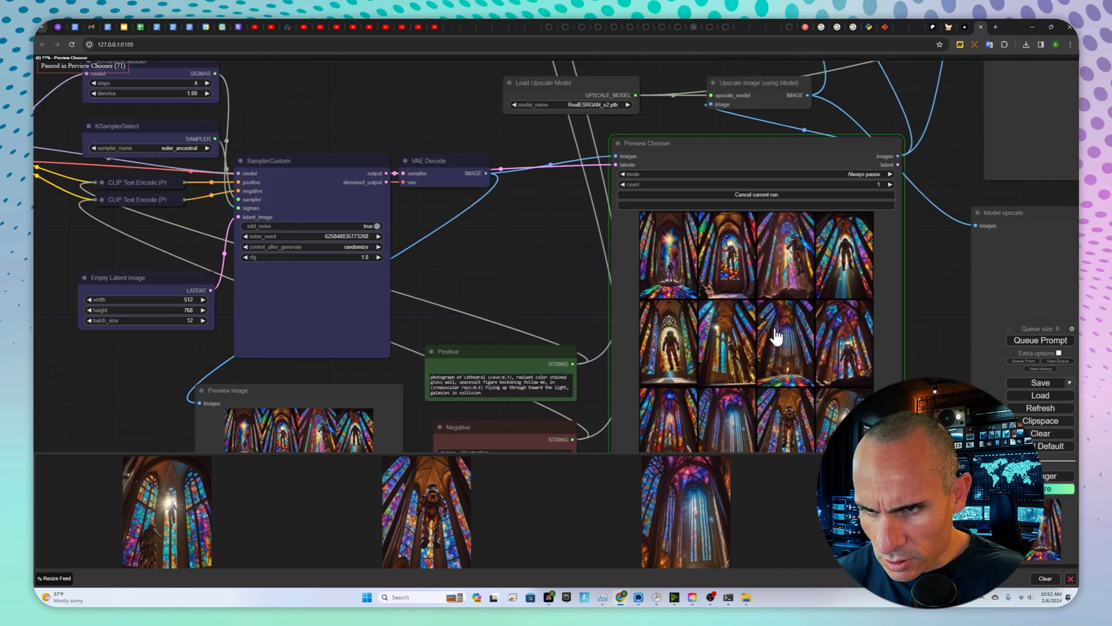
scroll(777, 336, "up", 3)
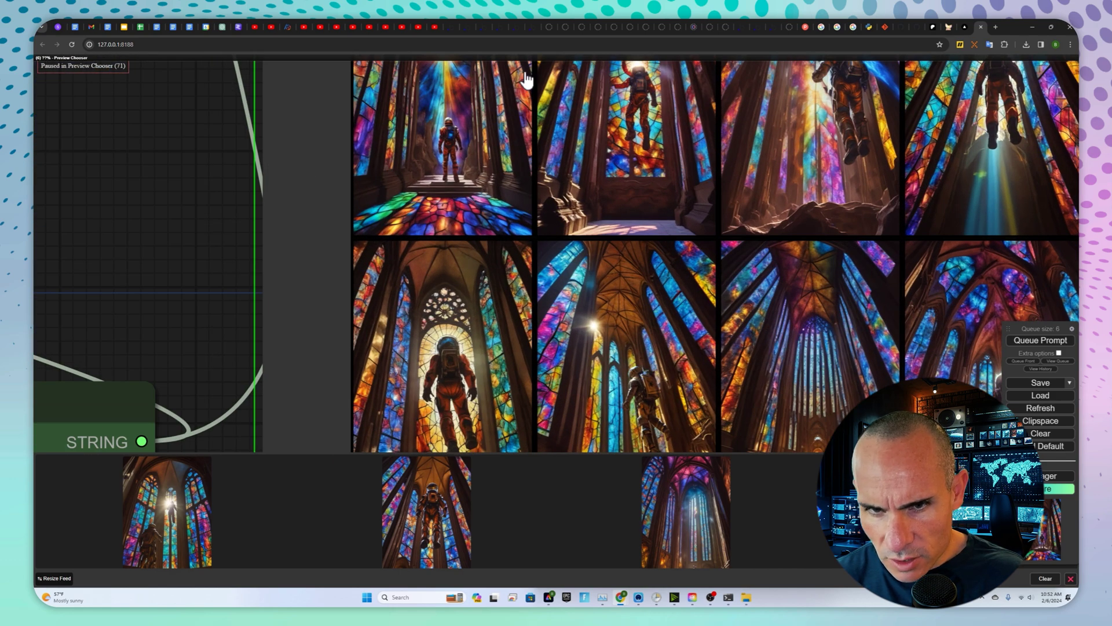
left_click(484, 146)
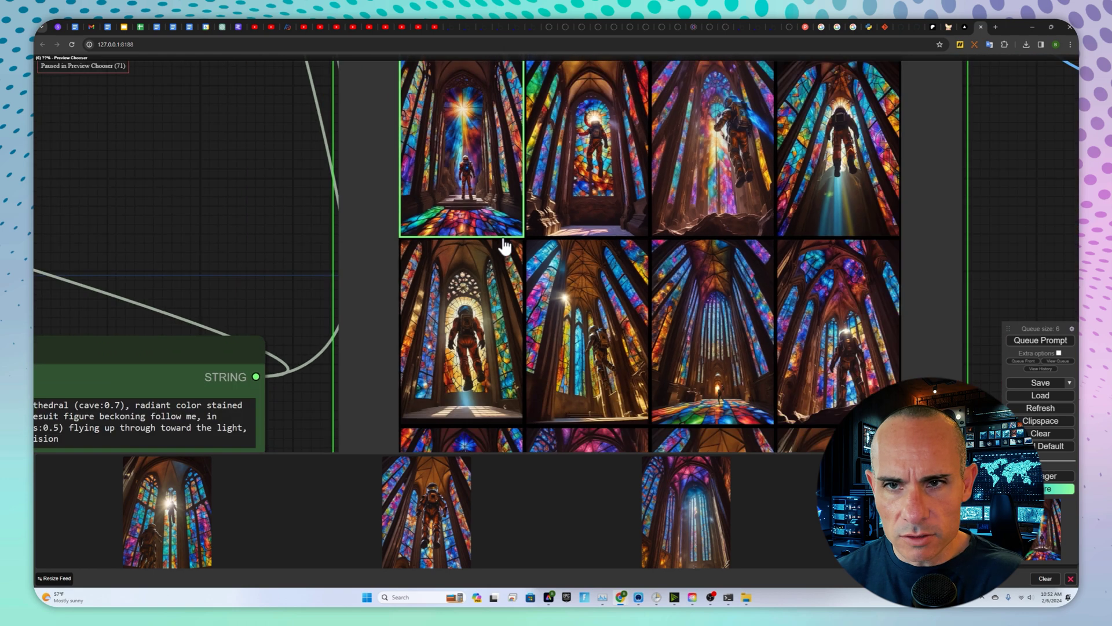
scroll(504, 248, "down", 3)
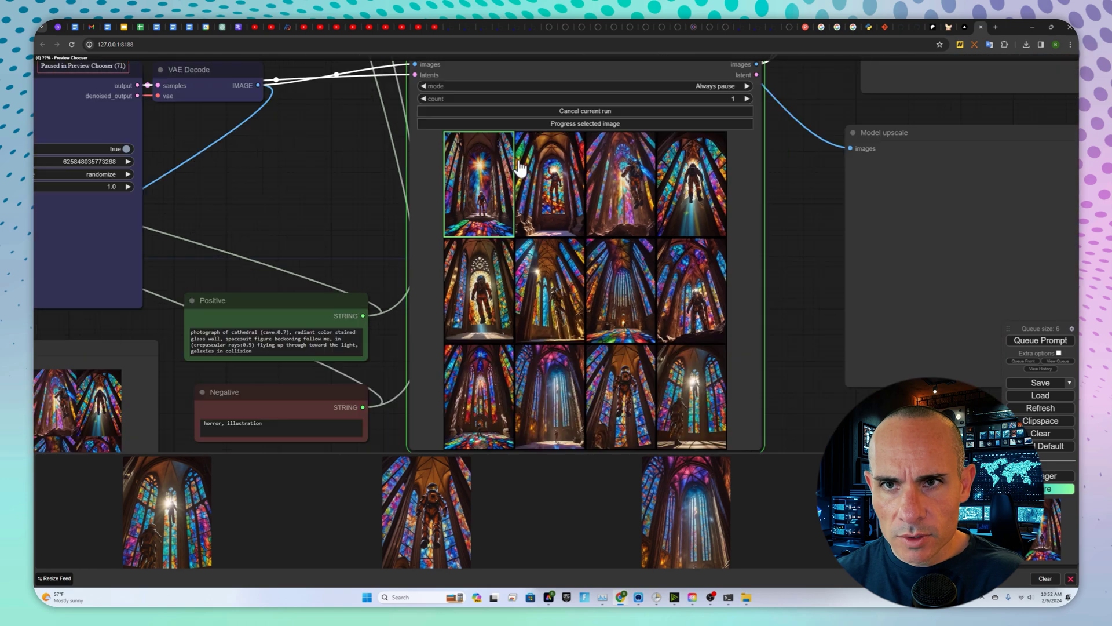
left_click(590, 123)
scroll(637, 191, "down", 5)
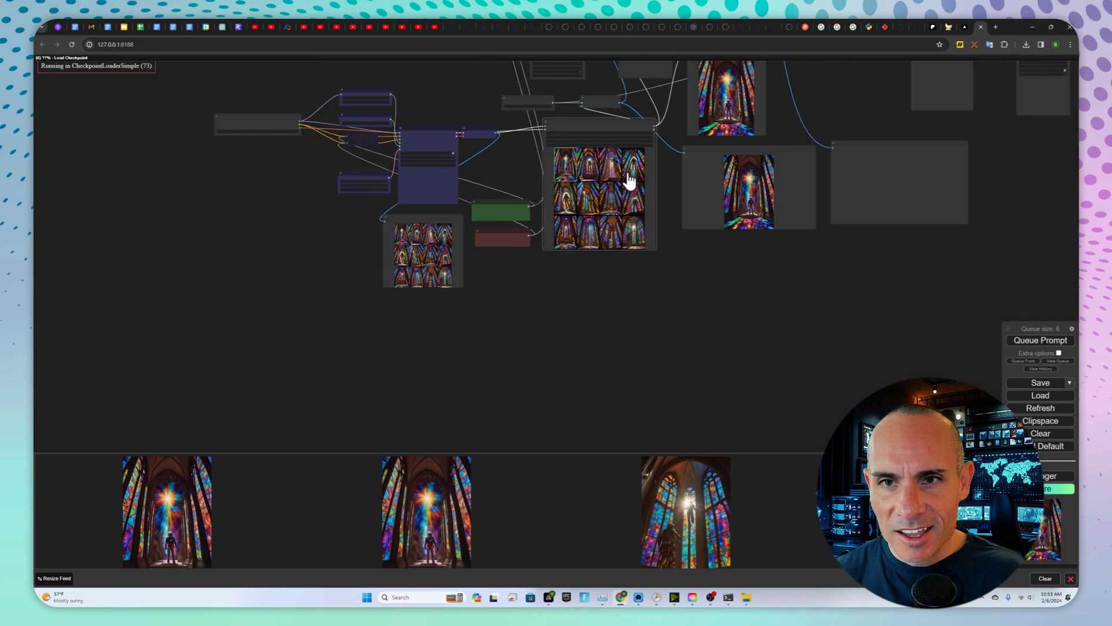
left_click_drag(667, 218, 684, 429)
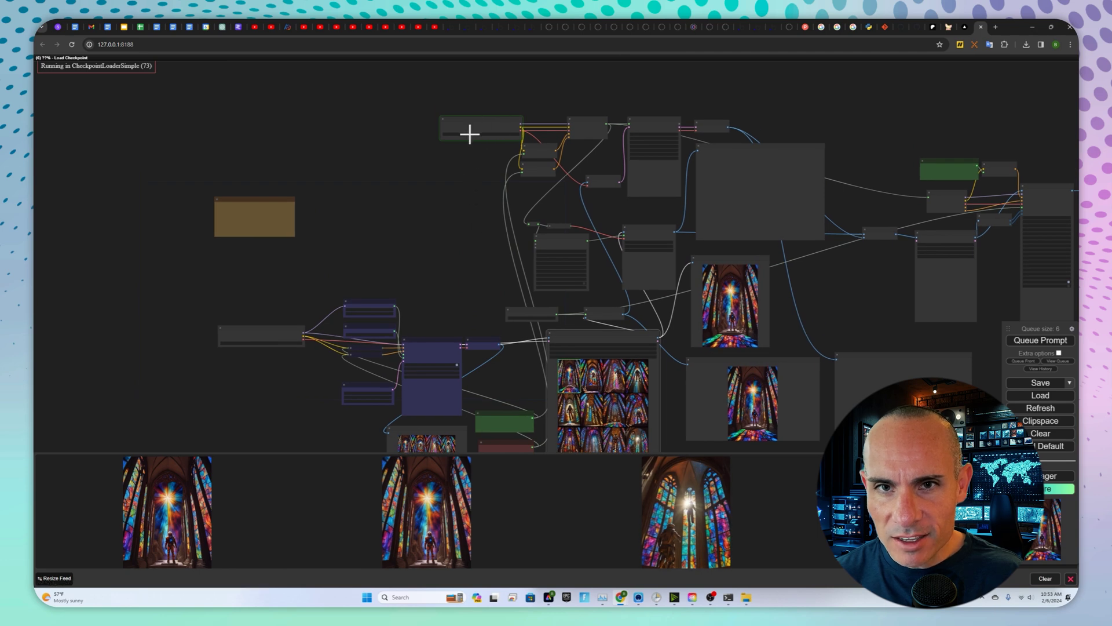
scroll(496, 197, "up", 2)
scroll(455, 168, "up", 2)
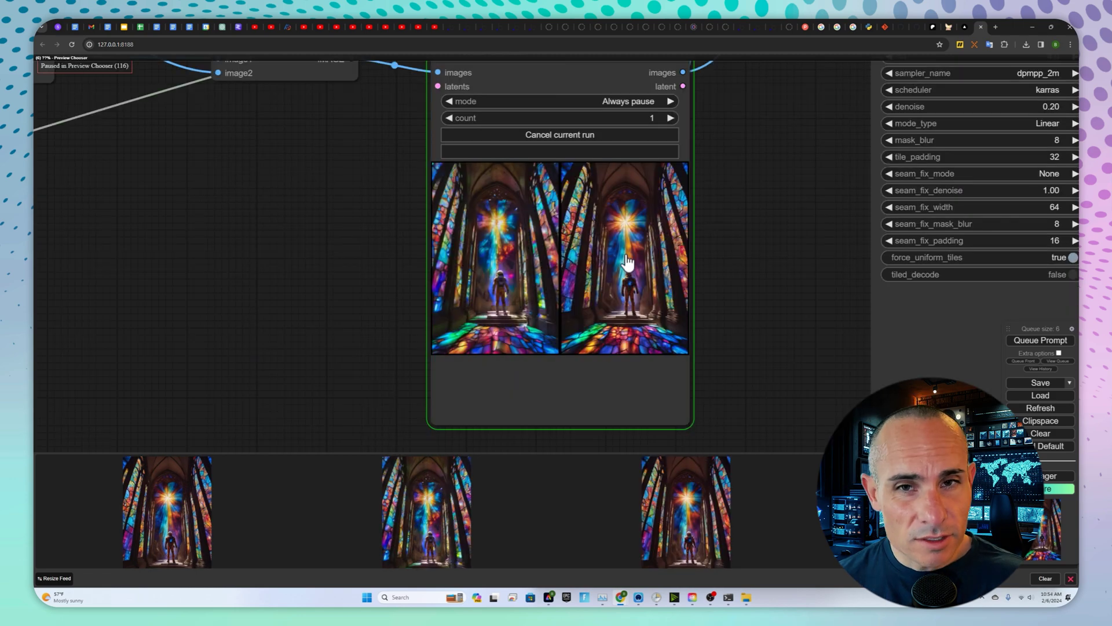
Step: Choose the right-hand refined astronaut, progress it to the upscale, and view the Save Image result
left_click(631, 249)
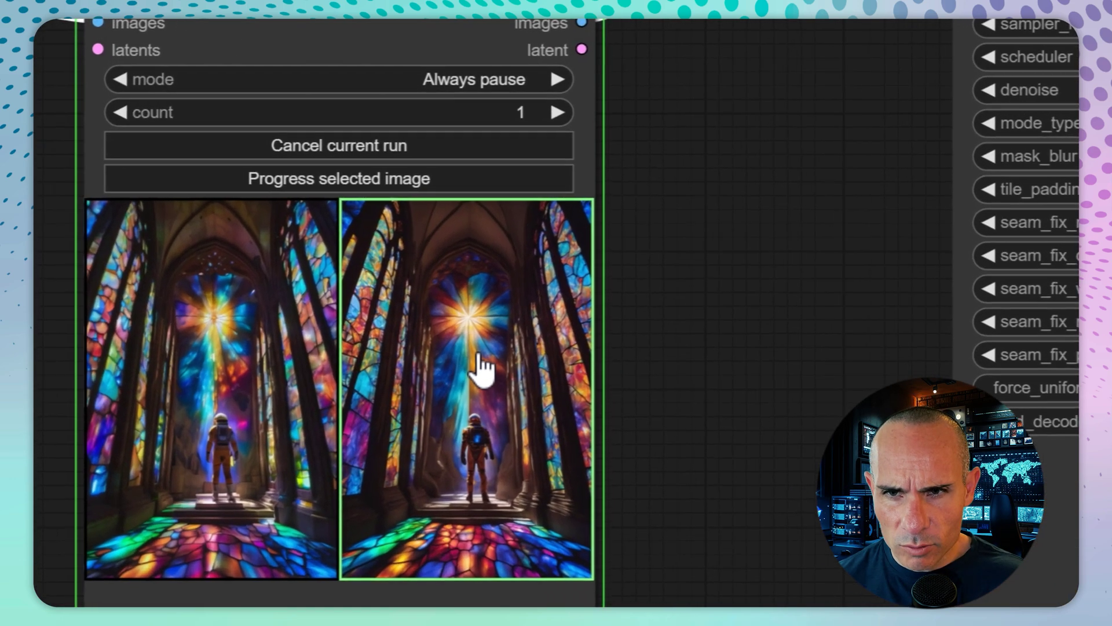
left_click(324, 179)
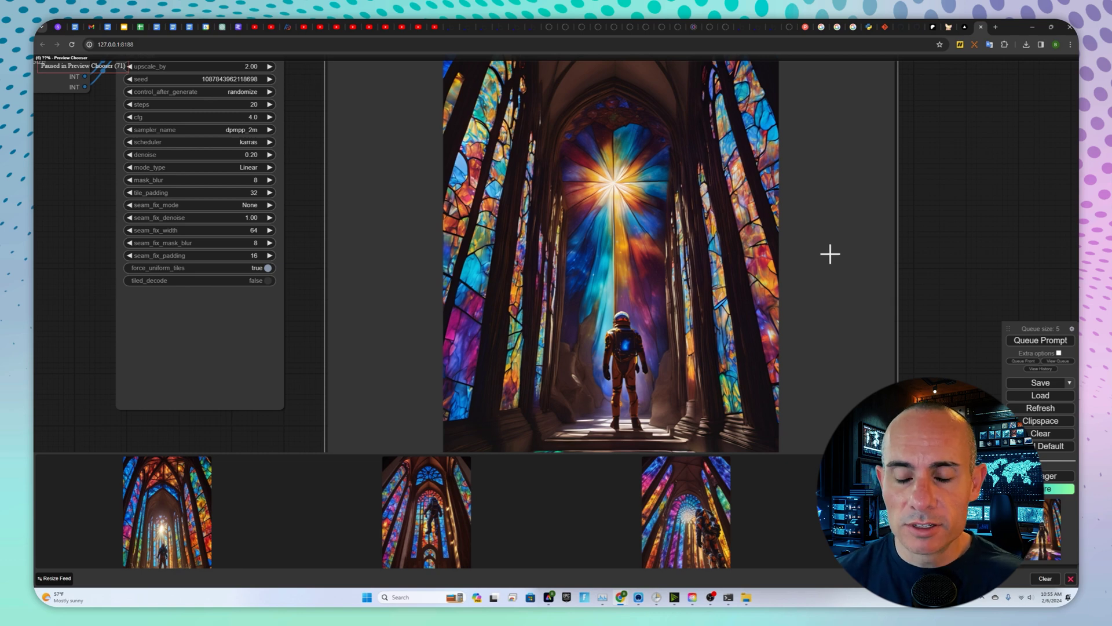
scroll(830, 254, "down", 5)
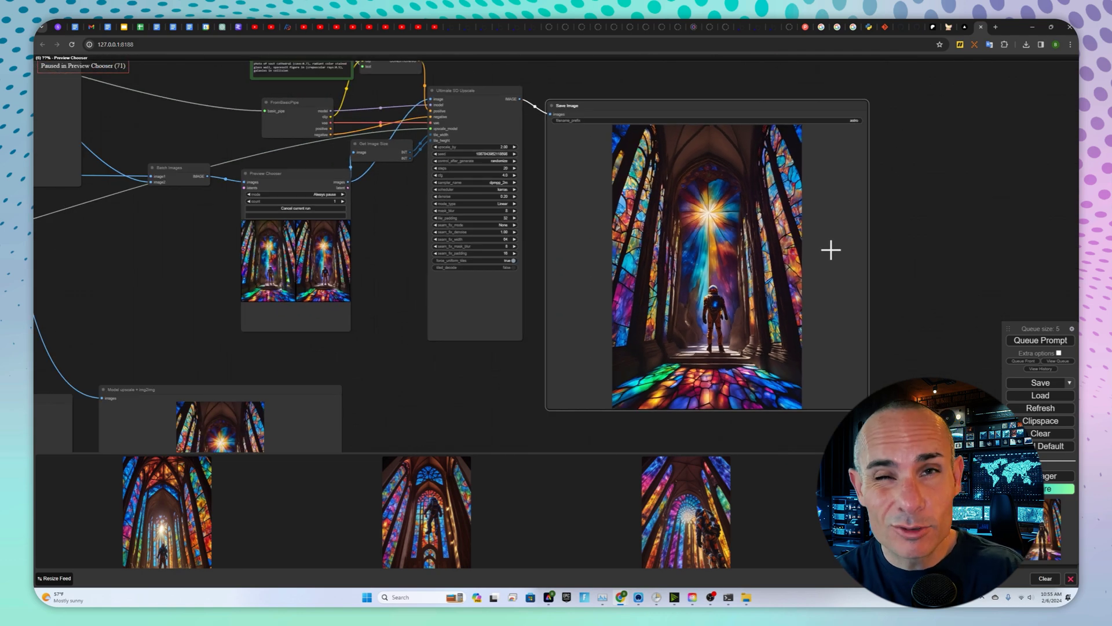